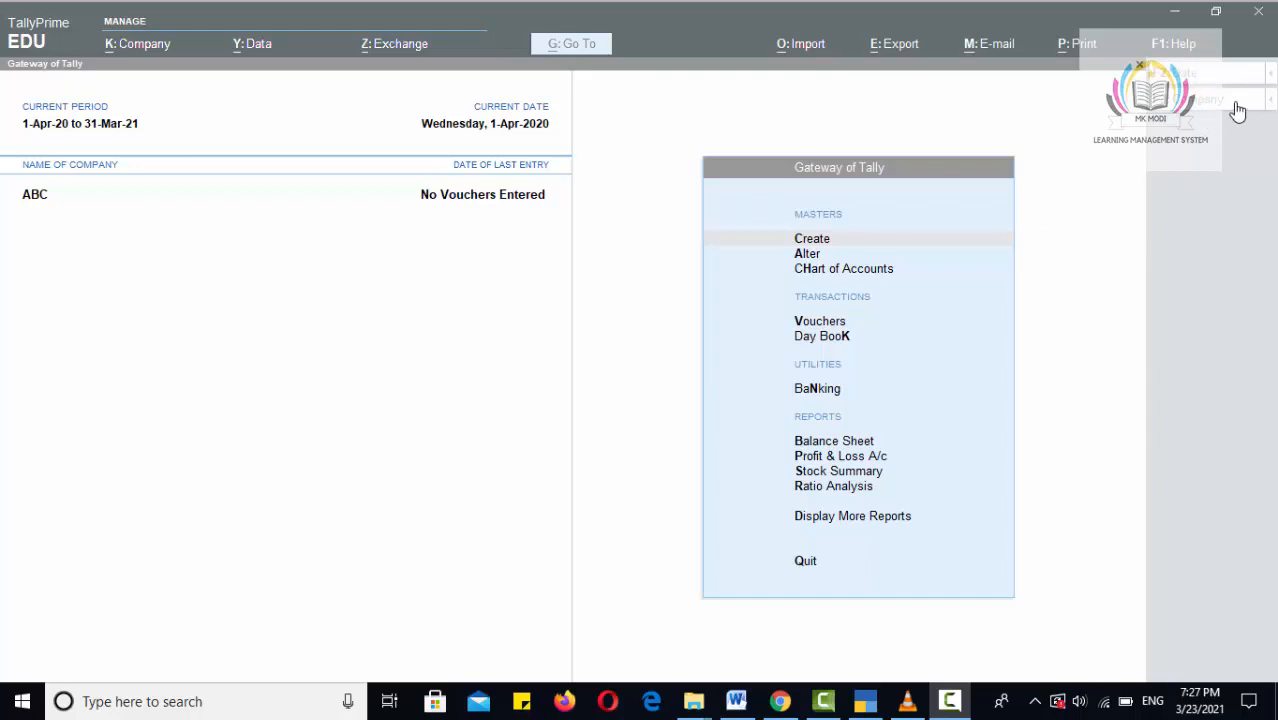
Expand the F3: Company options while company ABC is open on the Gateway of Tally.
left_click(1268, 102)
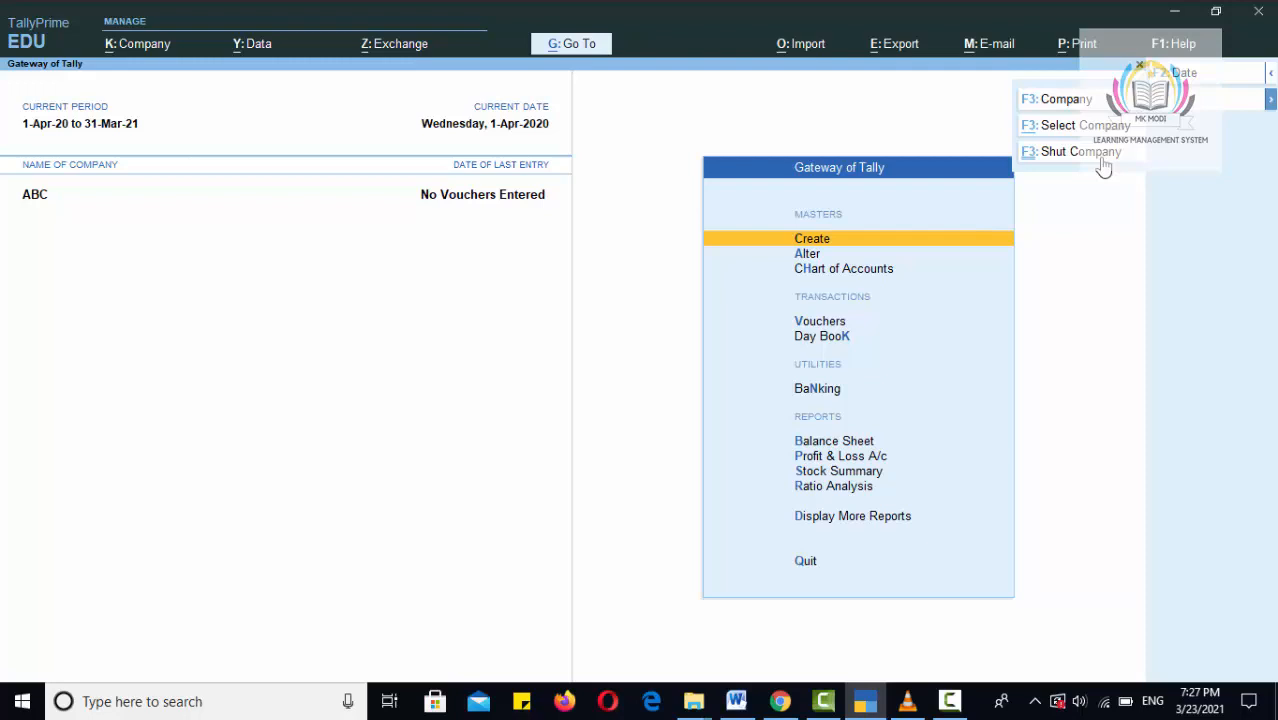
Shut company ABC using Company > Shut Company, retrying once, to reach the Select Company list.
left_click(1101, 160)
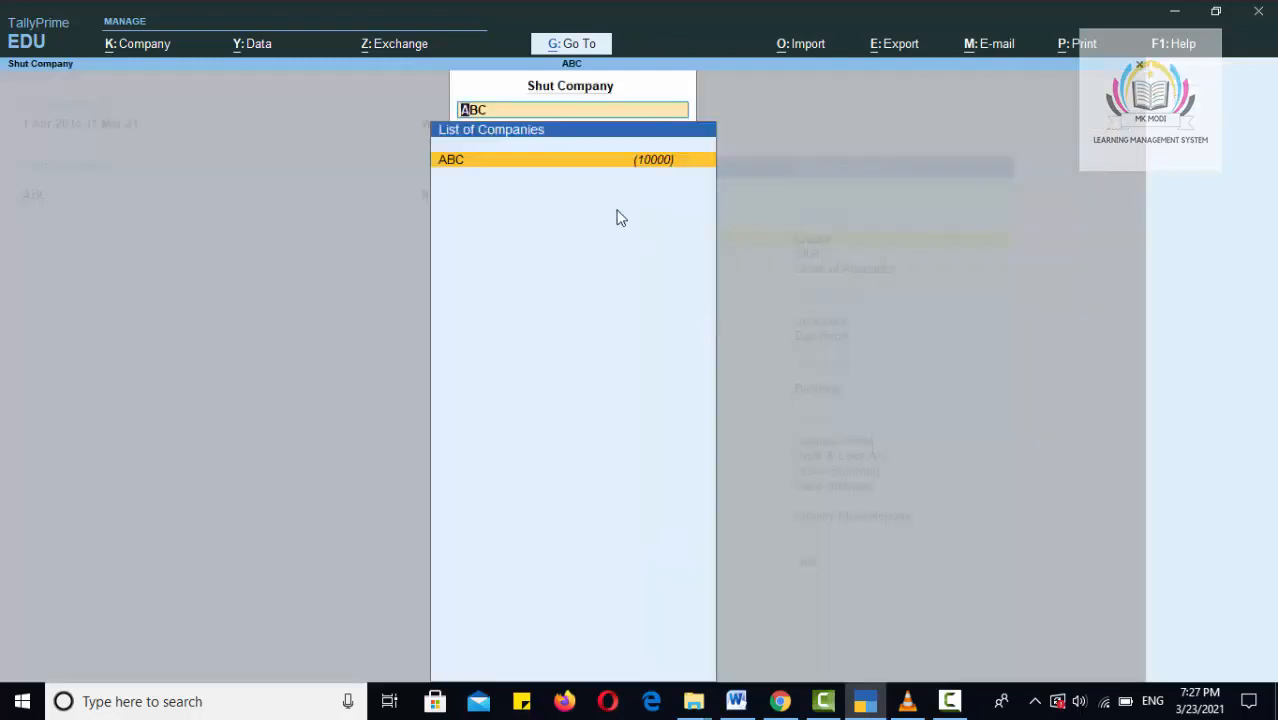
left_click(548, 162)
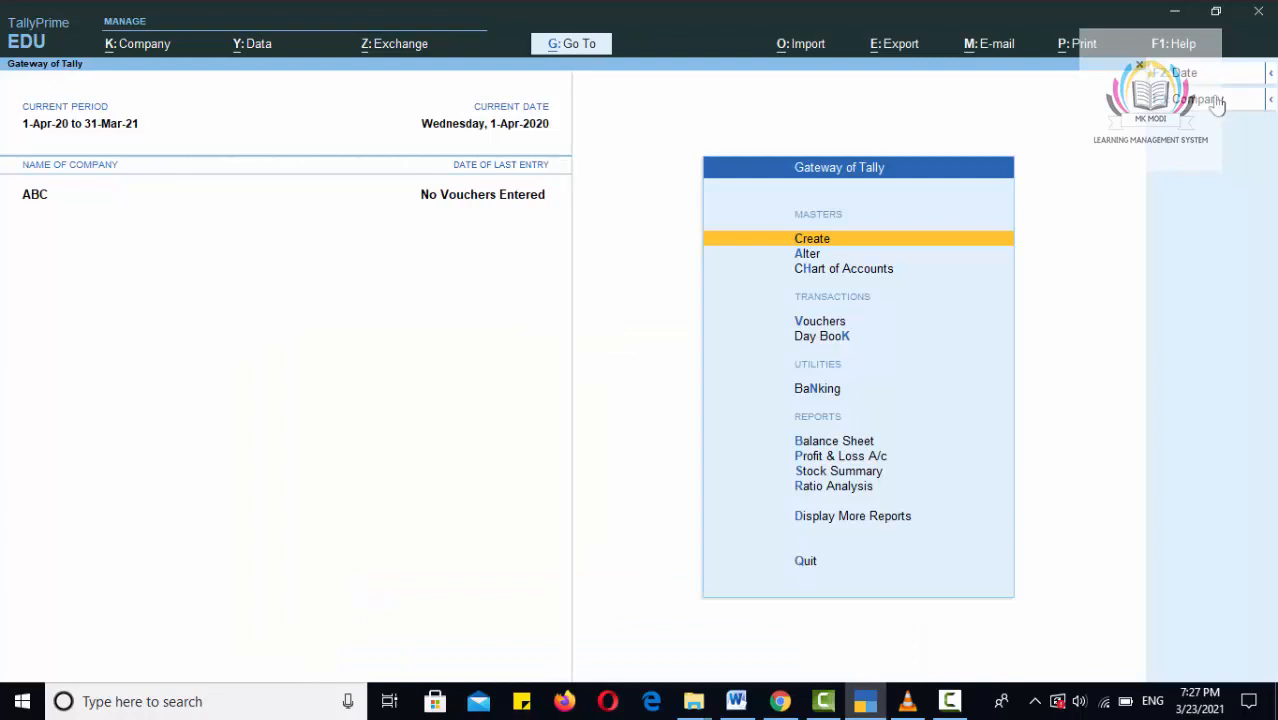
left_click(1268, 100)
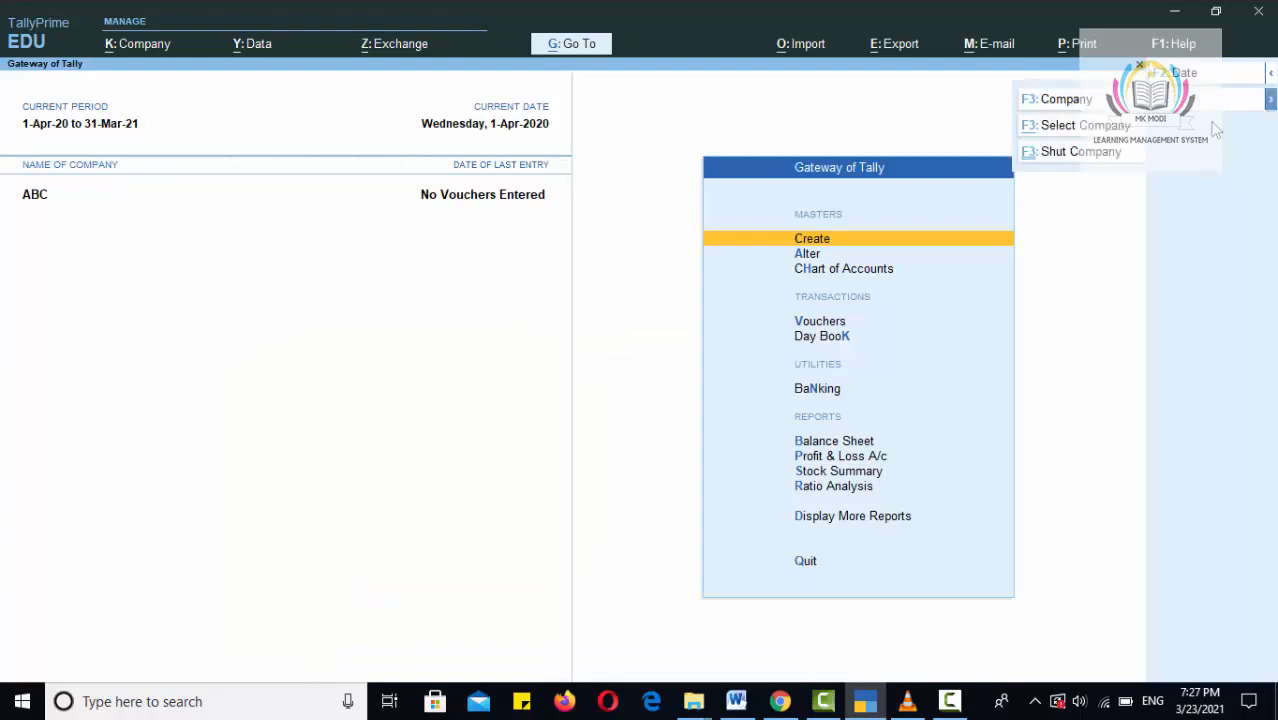
left_click(1078, 150)
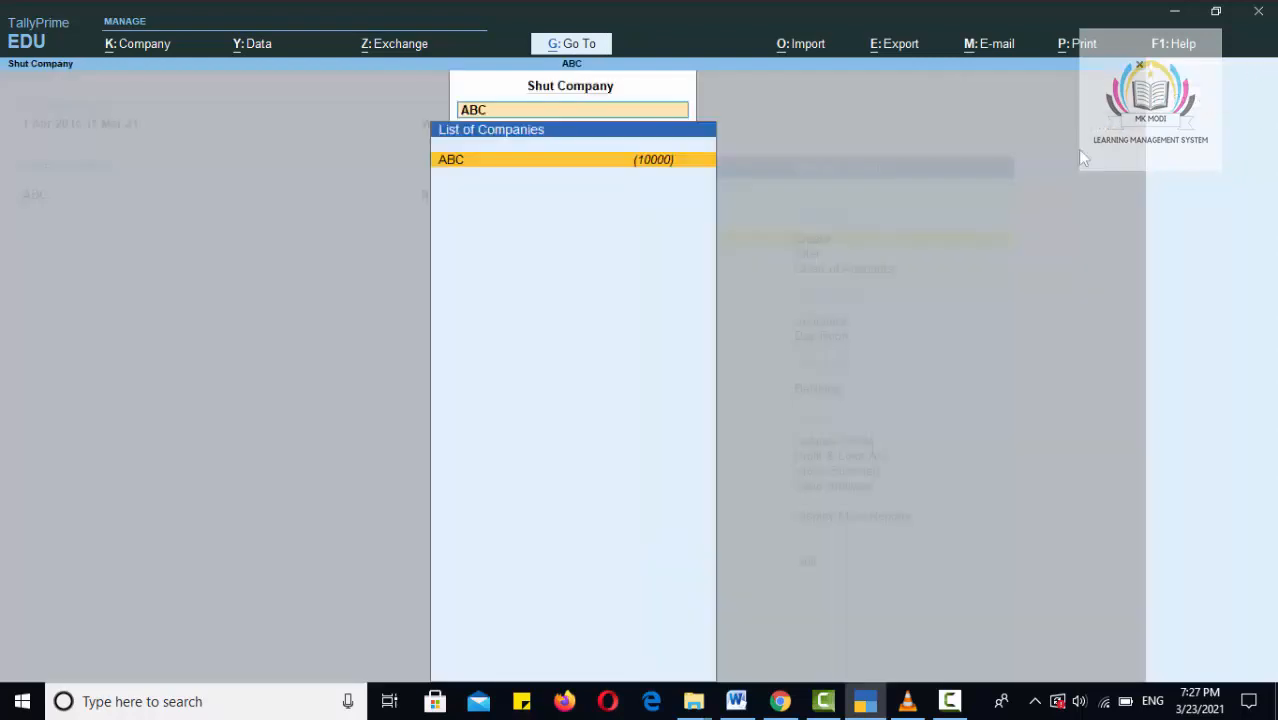
left_click(636, 162)
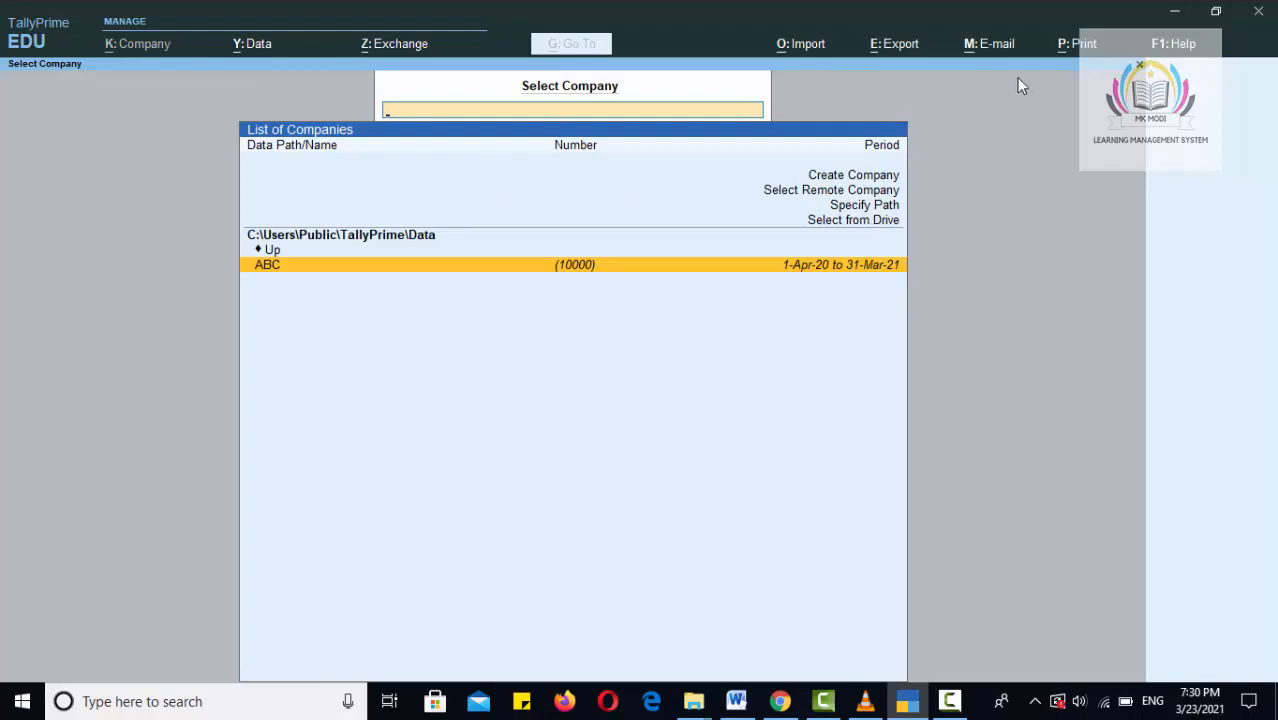
Choose Create Company from the Select Company list.
left_click(851, 178)
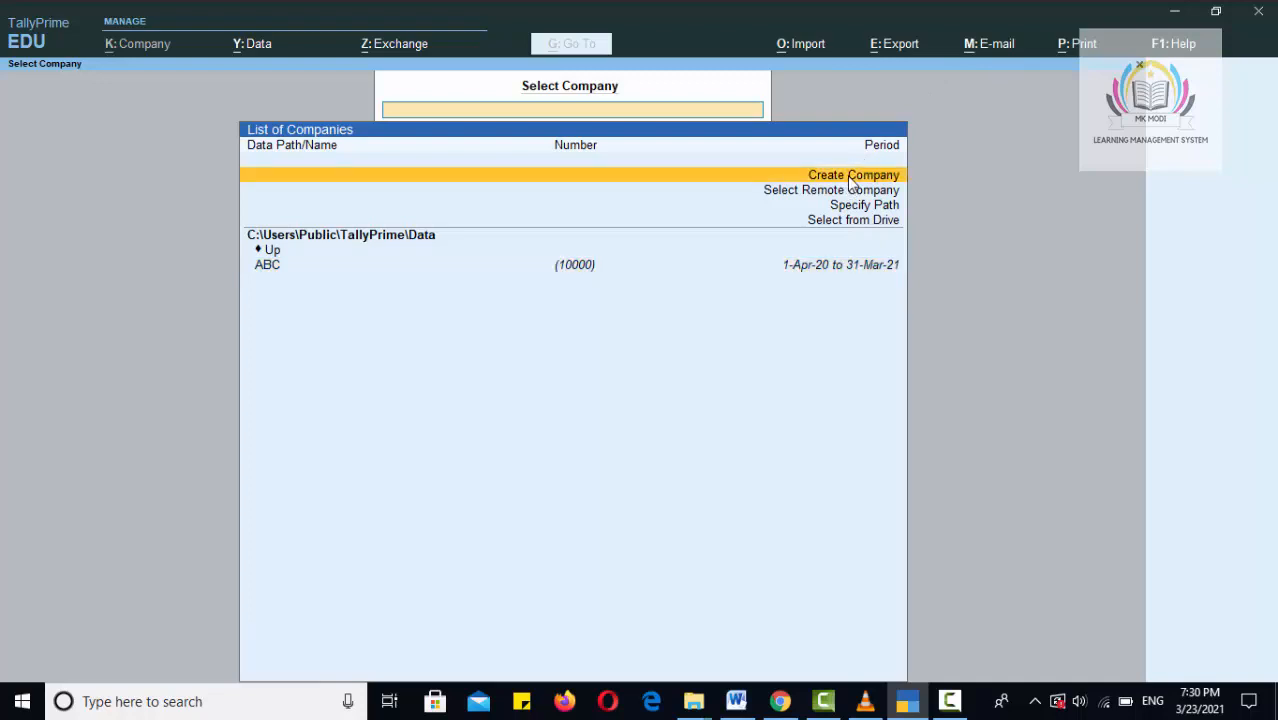
left_click(851, 178)
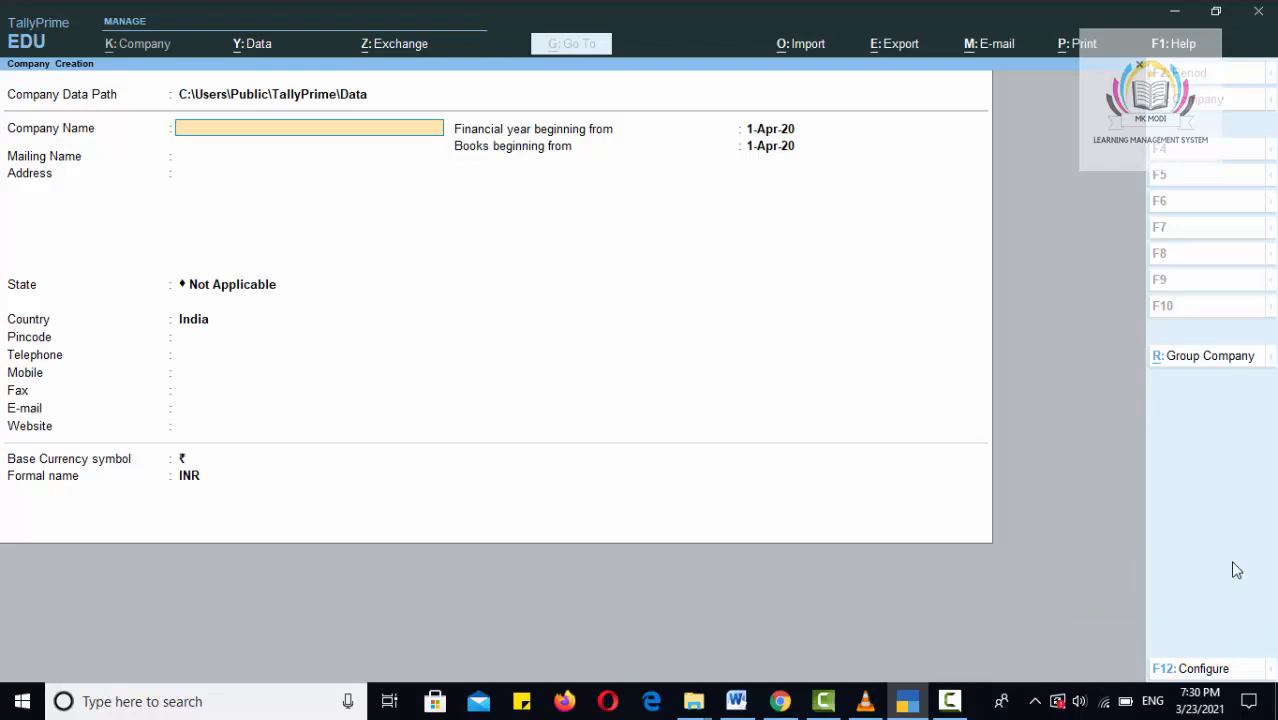
Check the company data path, then enter 'HEADSTART PVT LTD' as the company name, fixing a typo.
left_click(40, 84)
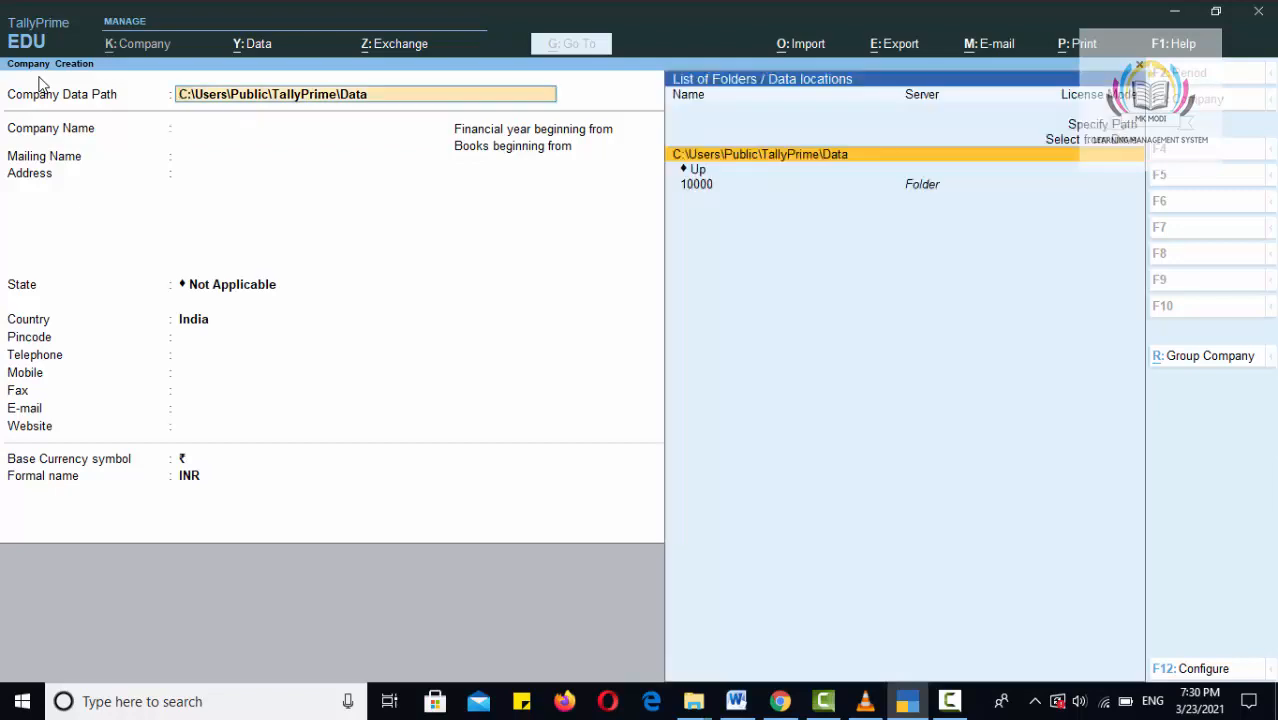
key("Up")
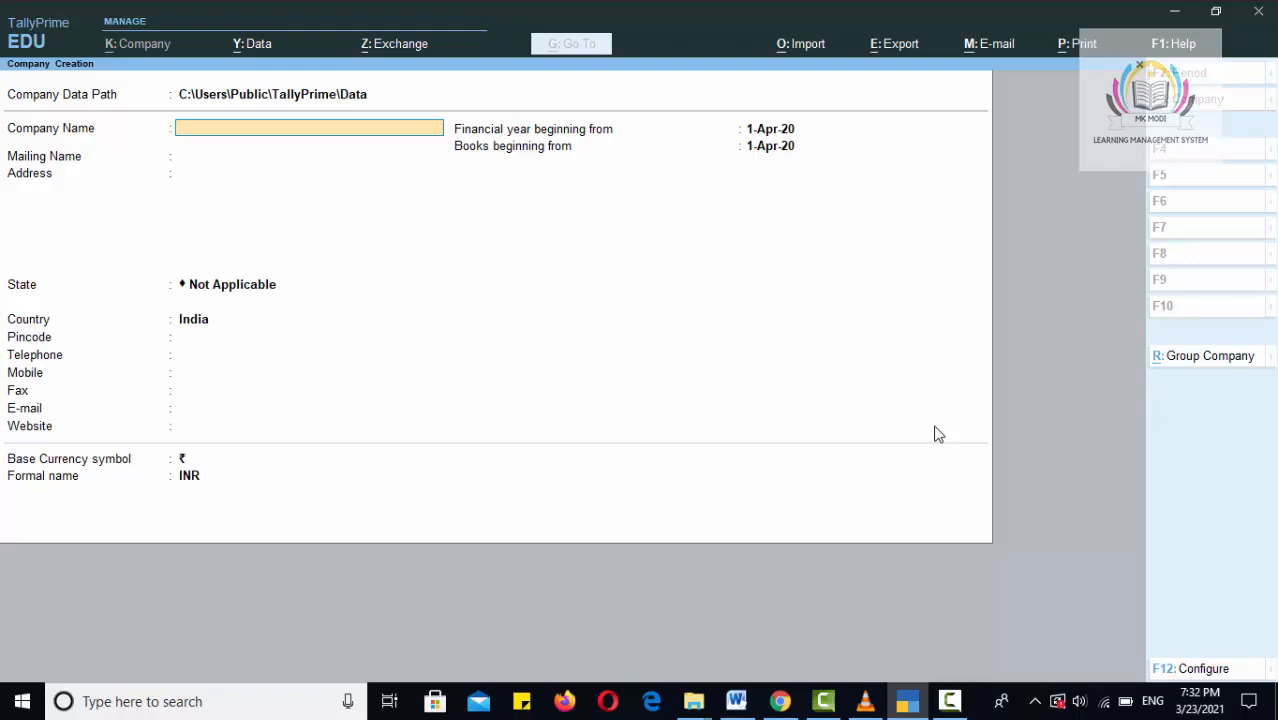
type("HEADSR")
key("BackSpace")
type("TART PVT")
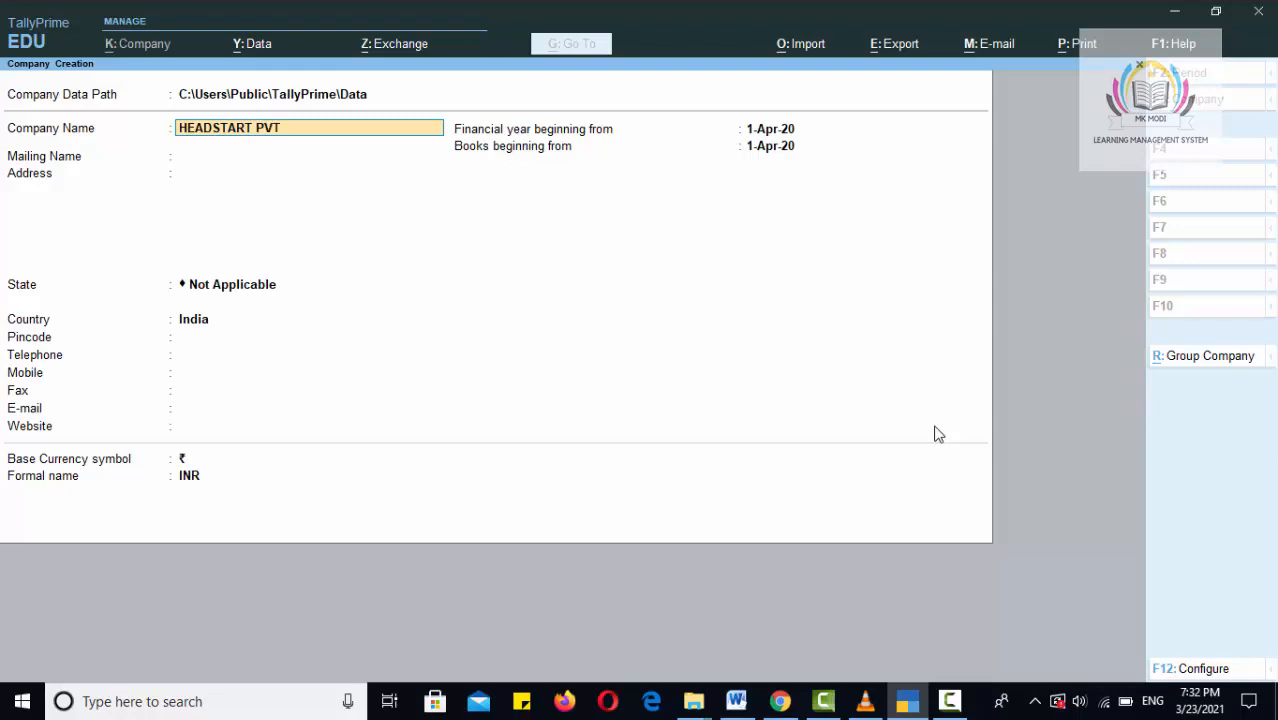
type(" LTD")
Keep the auto-filled mailing name, enter the two-line street address and set state to Haryana.
key("Return")
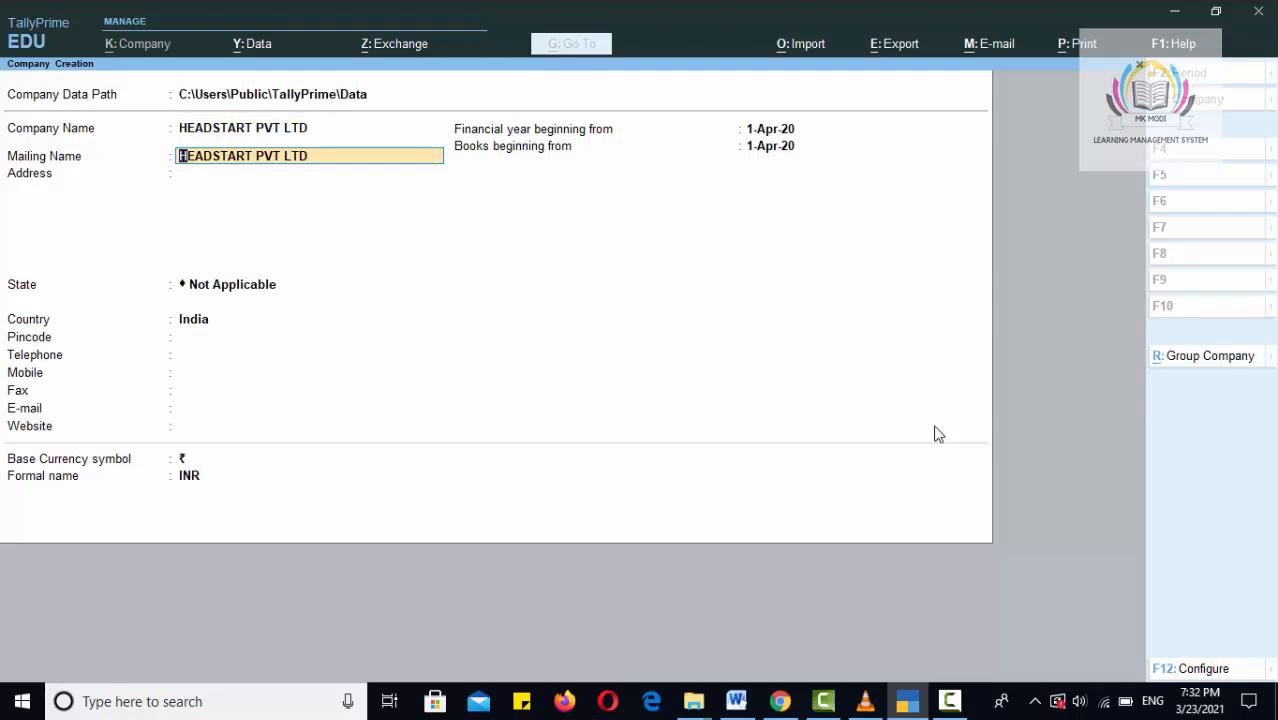
key("Return")
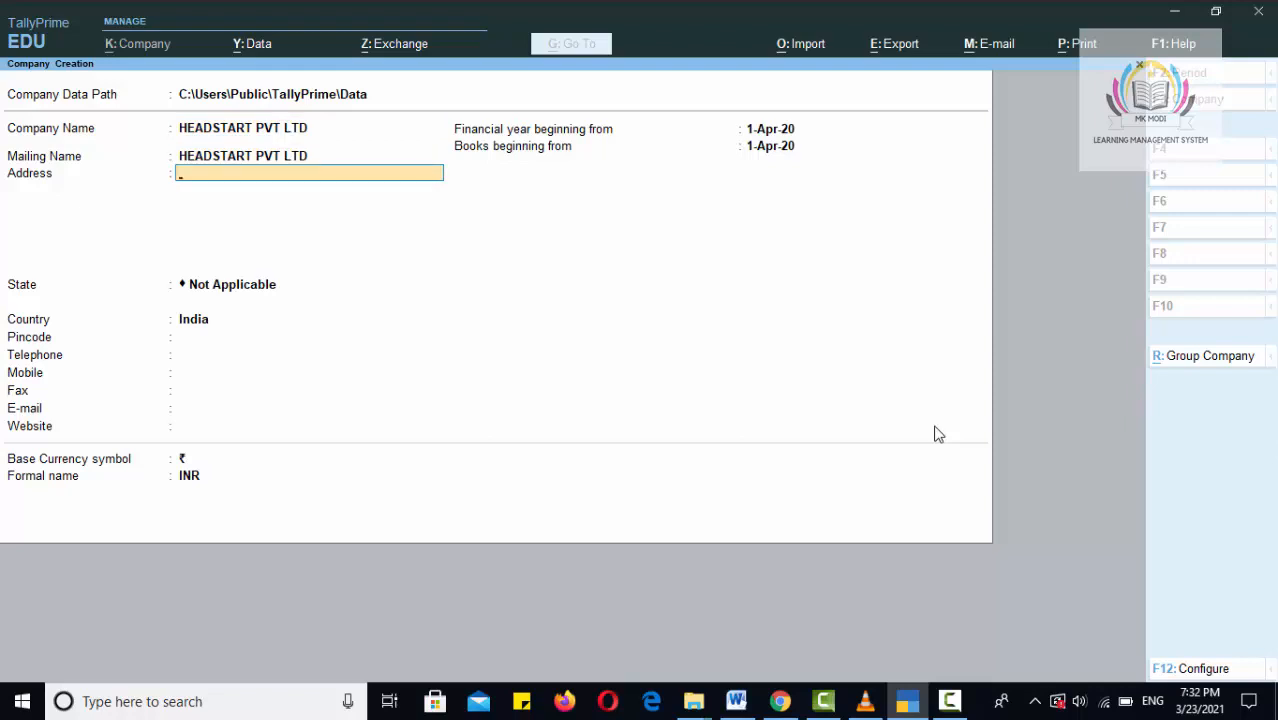
key("Return")
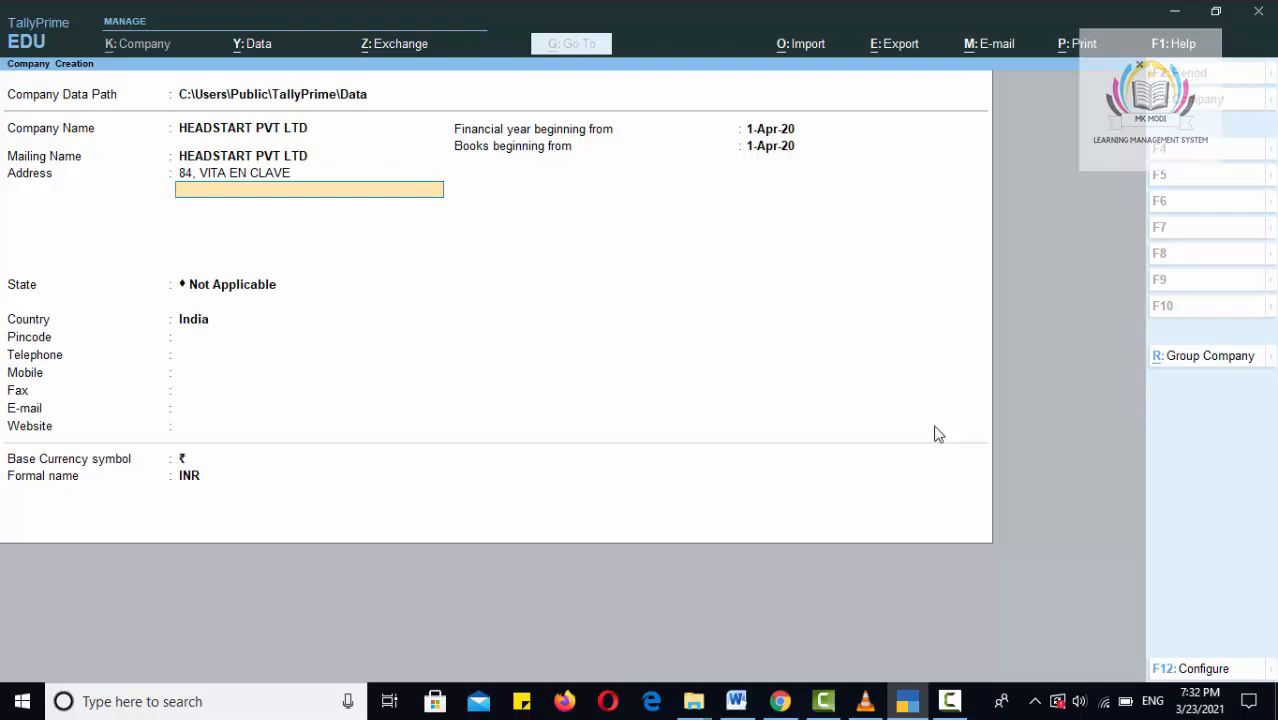
key("Return")
key("Return")
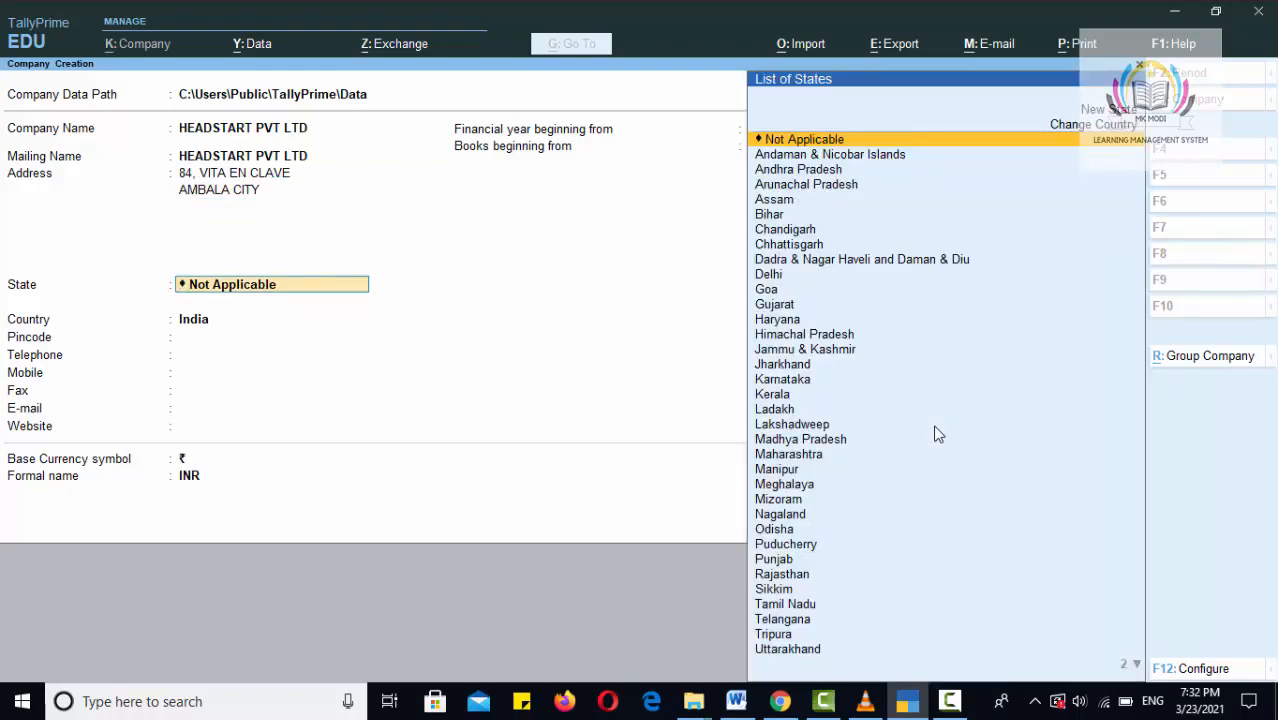
type("H")
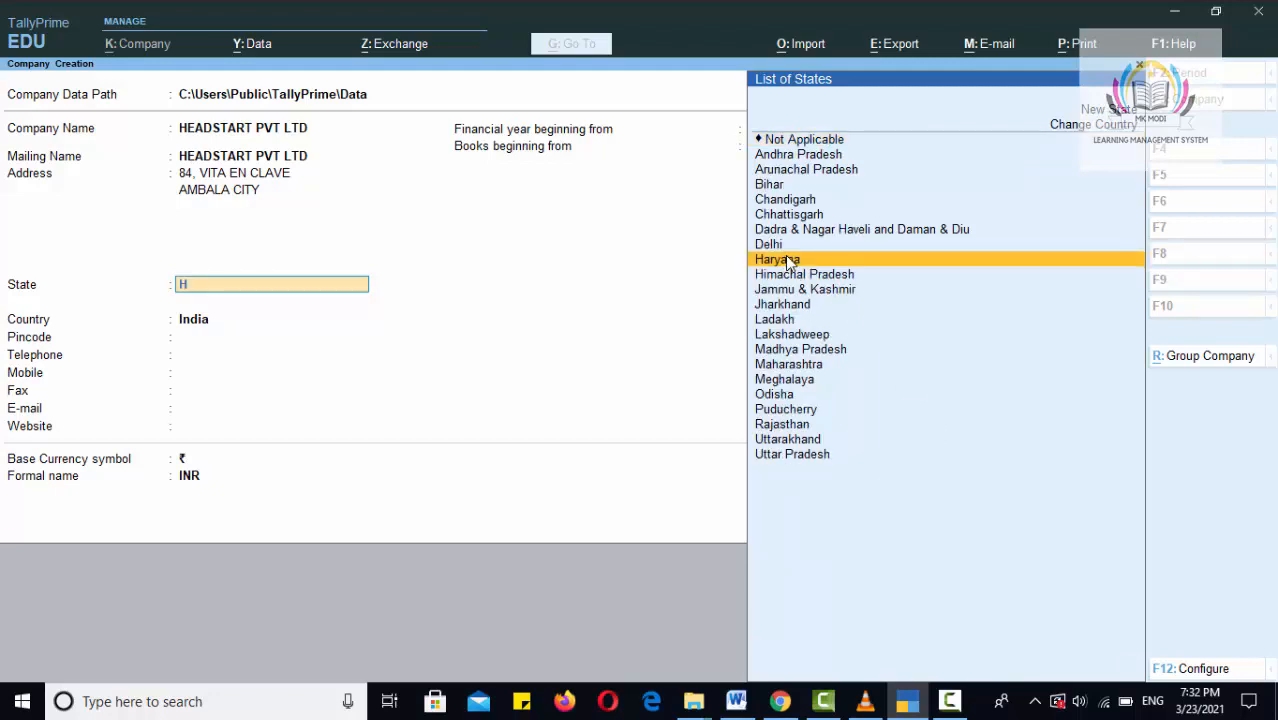
left_click(790, 261)
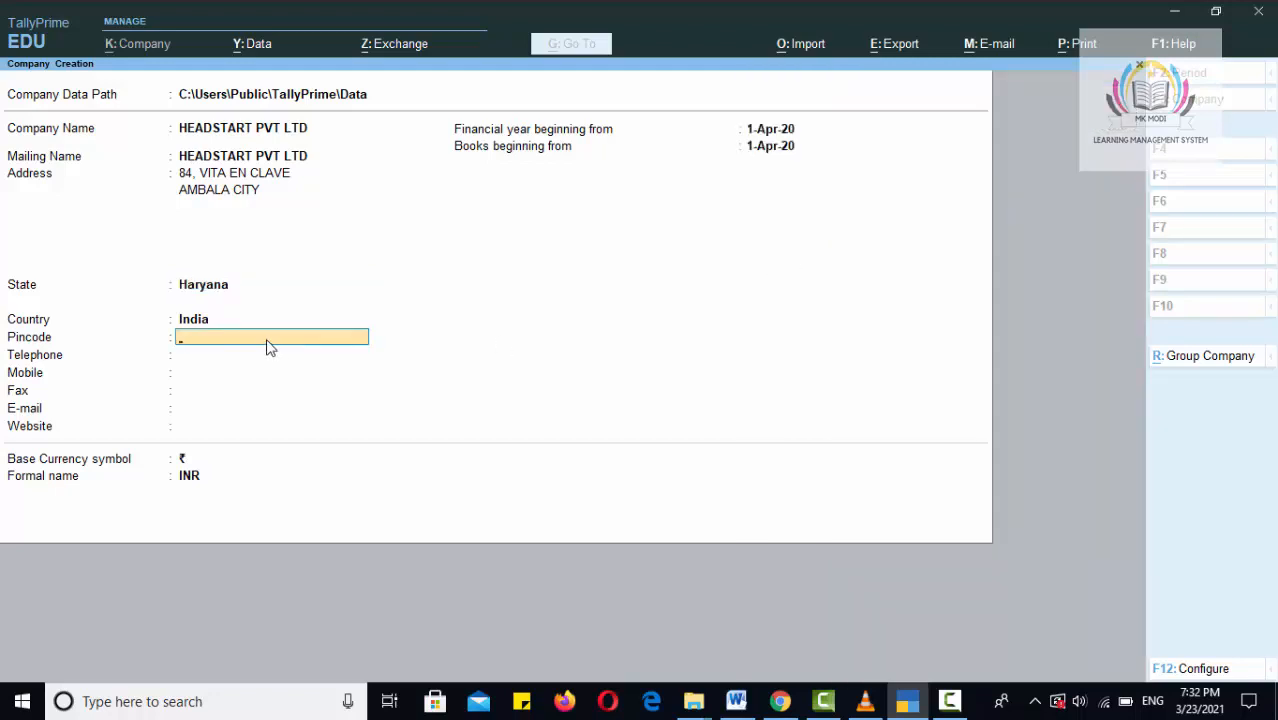
Enter the pincode, telephone and mobile numbers, leaving fax, e-mail and website blank.
type("134007")
key("Return")
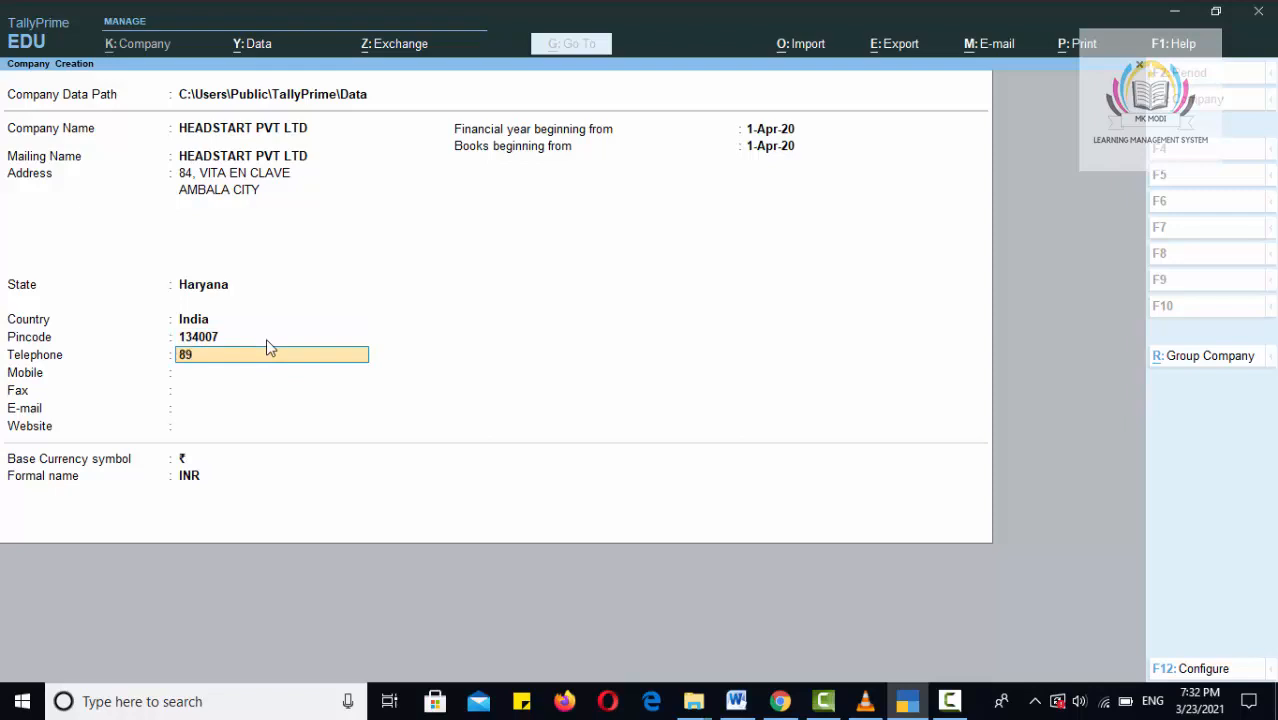
key("Return")
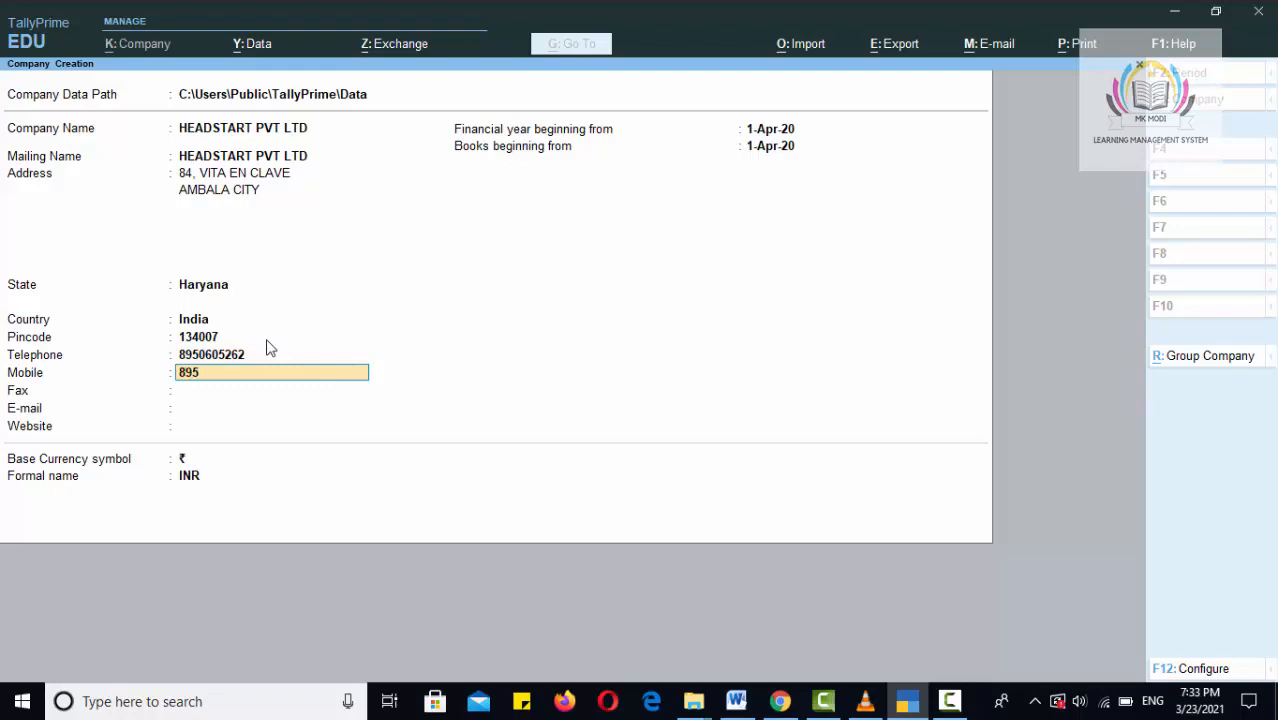
key("Return")
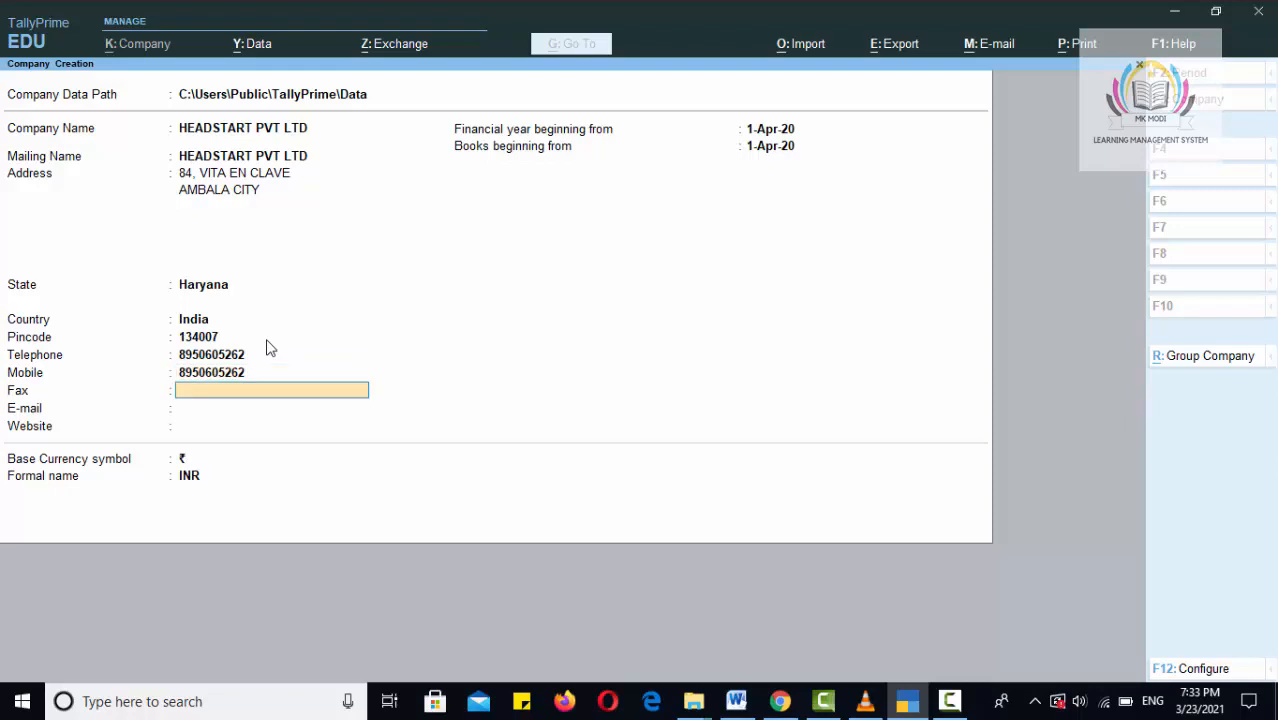
key("Return")
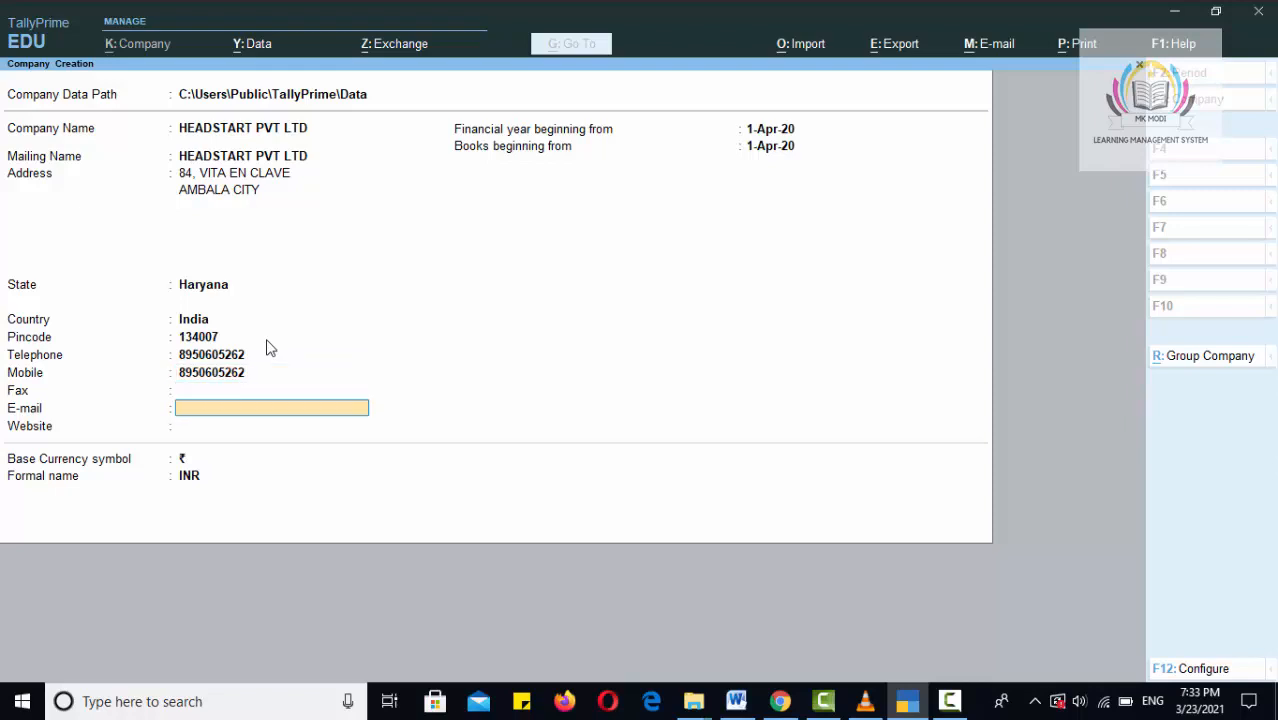
key("Return")
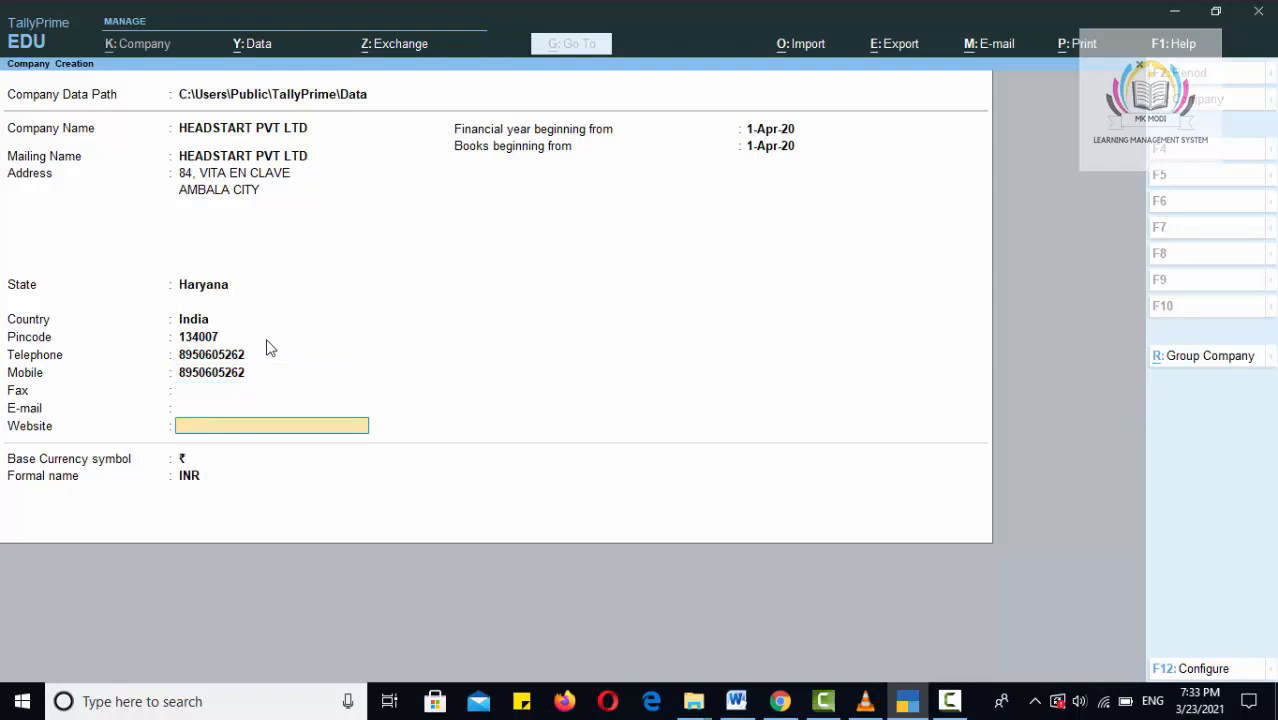
key("Return")
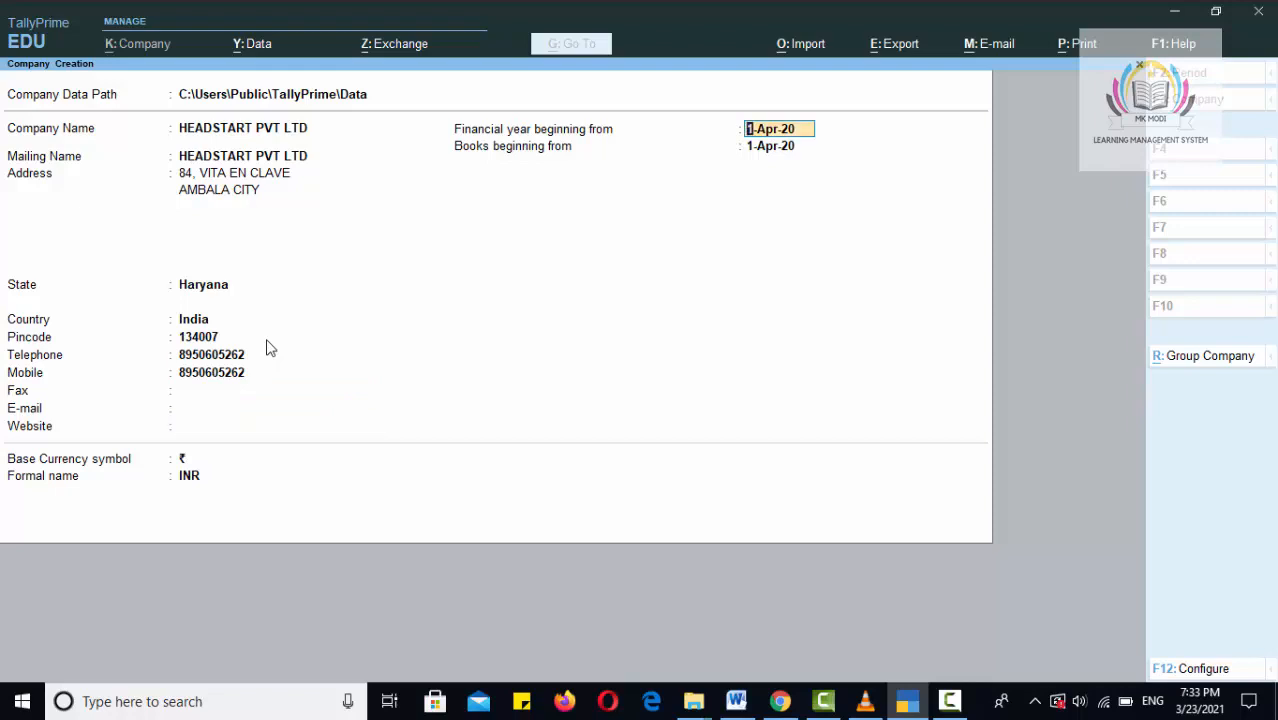
Accept 1-Apr-20 for financial year and books start, keep ₹/INR currency, and save the company.
key("Return")
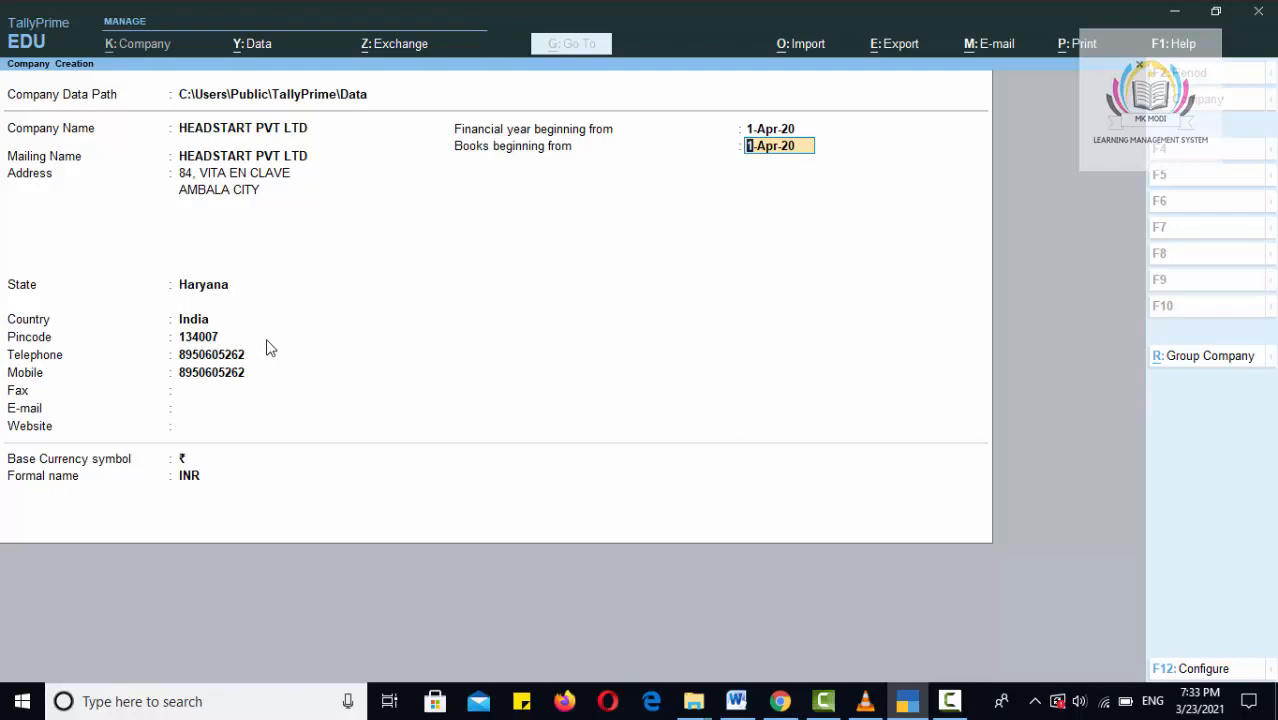
key("Return")
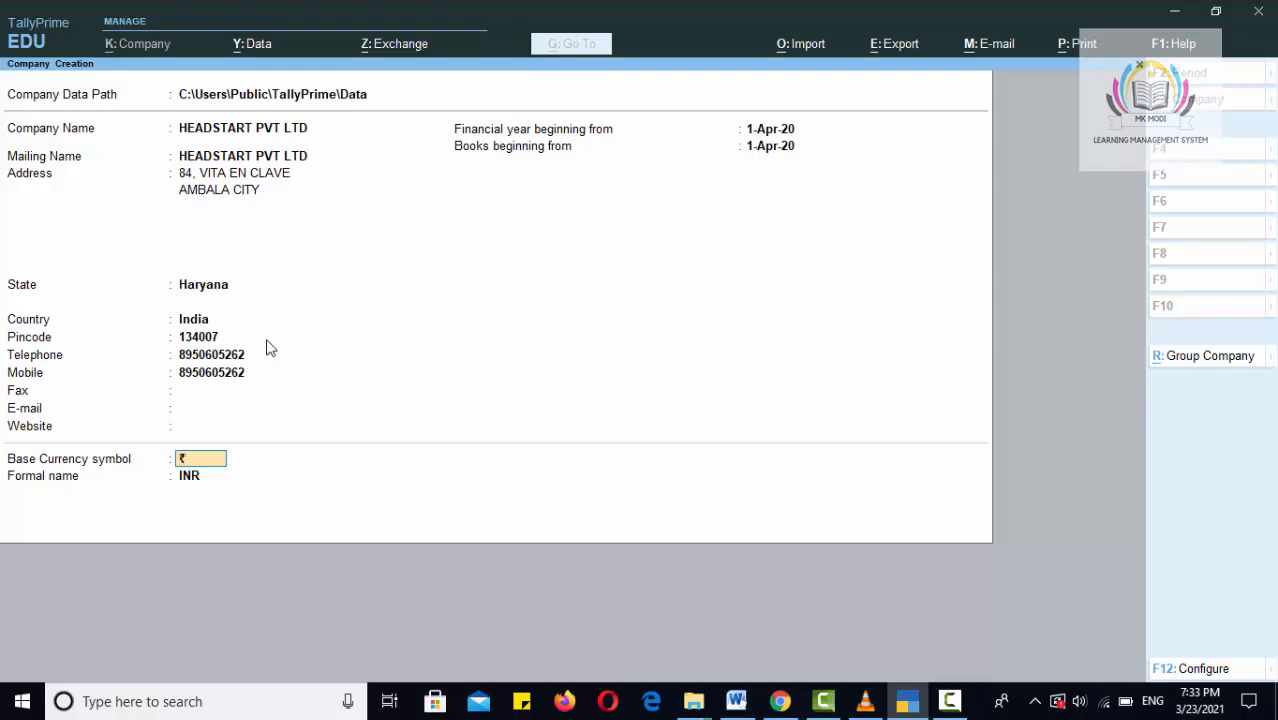
key("Return")
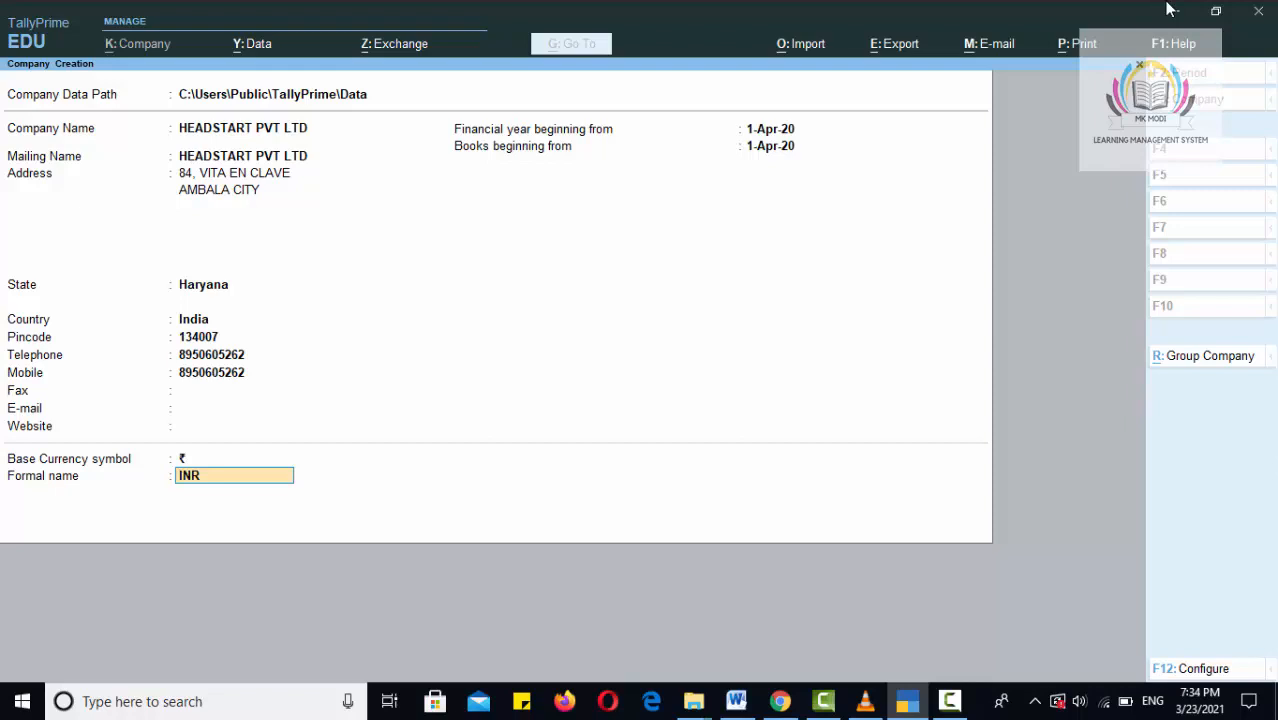
key("Return")
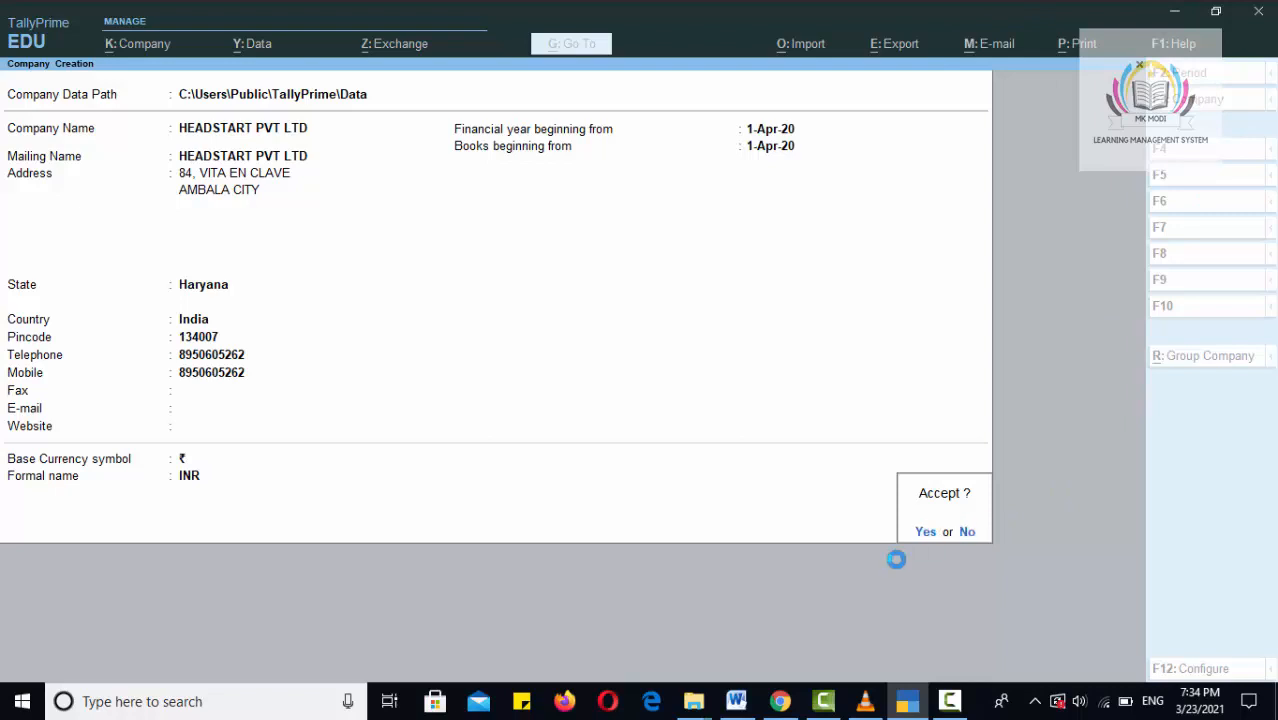
key("Return")
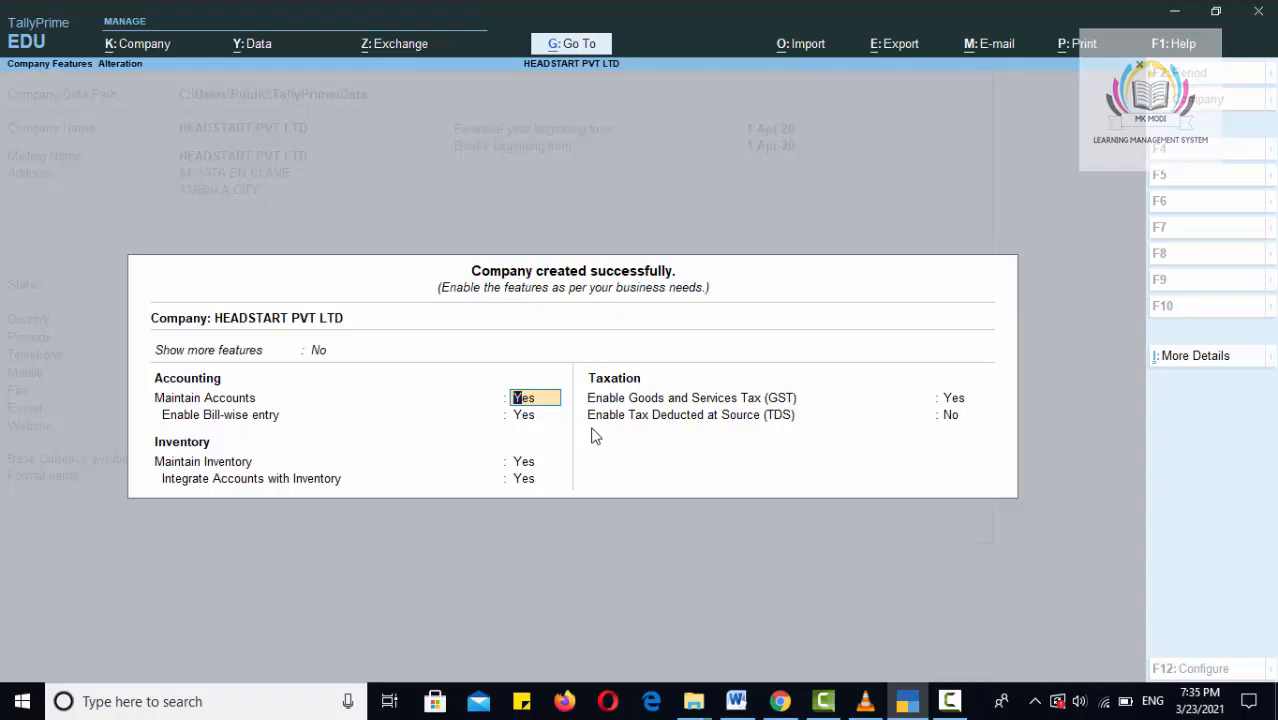
Keep Maintain Accounts and Enable GST set to Yes to reach the GST Details form.
key("Return")
key("Return")
key("Return")
key("Return")
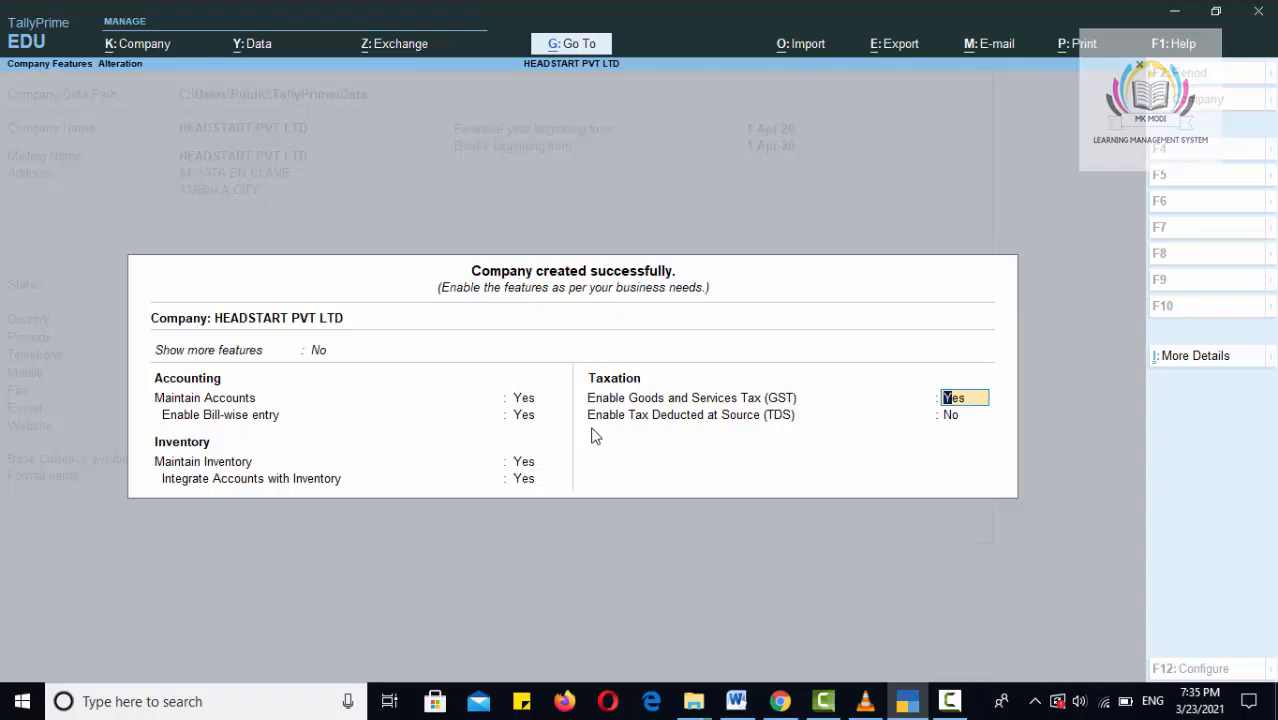
key("Return")
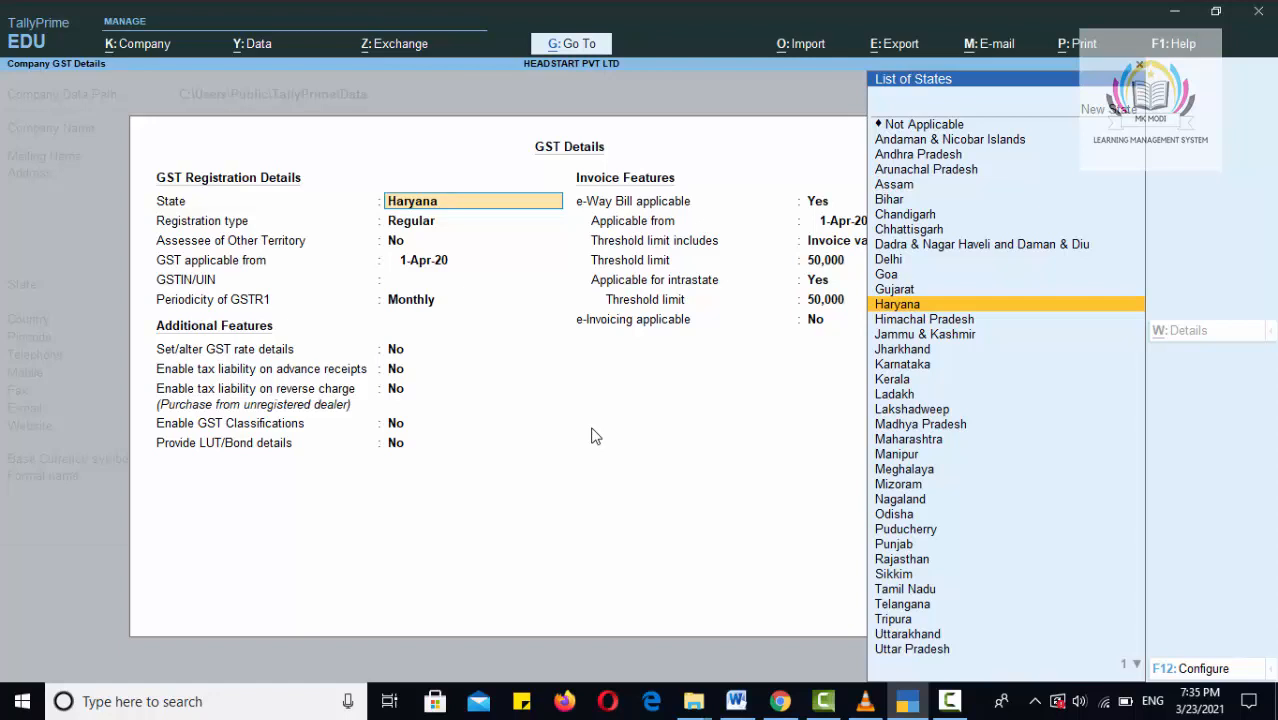
Confirm GST state Haryana, Regular registration, Other Territory No, applicable from 1-Apr-20.
key("Return")
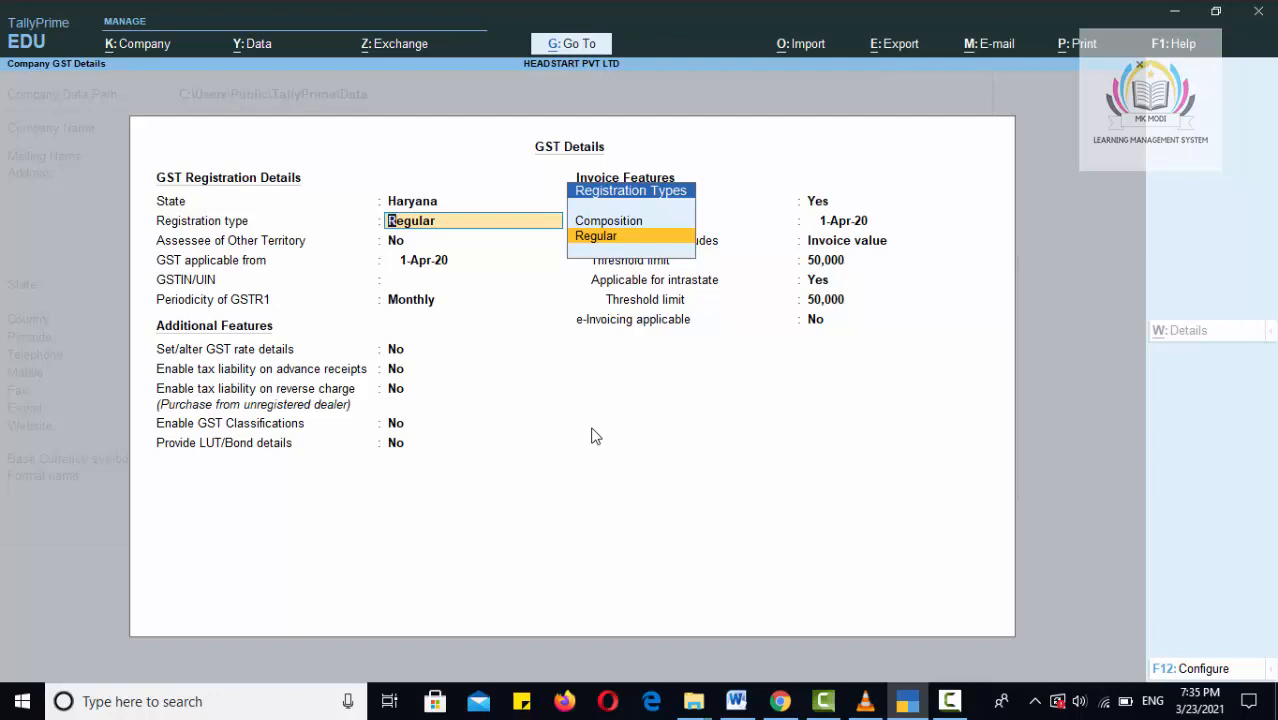
key("Return")
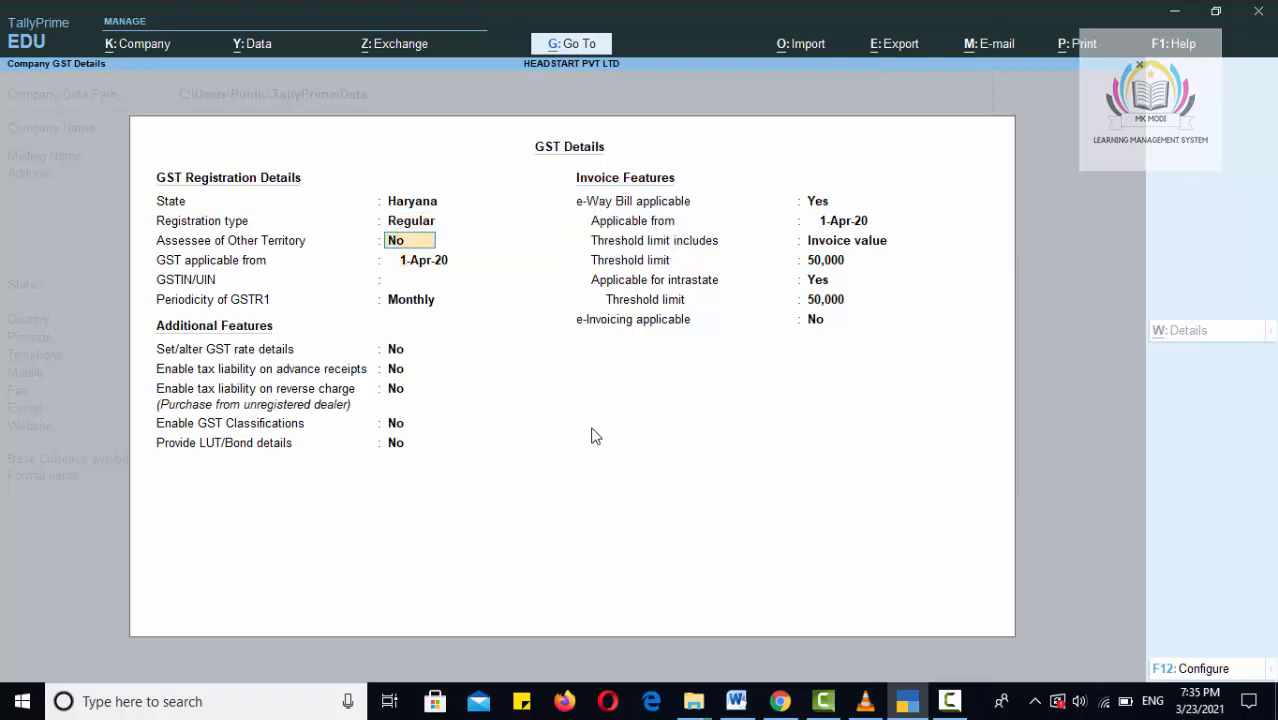
key("Return")
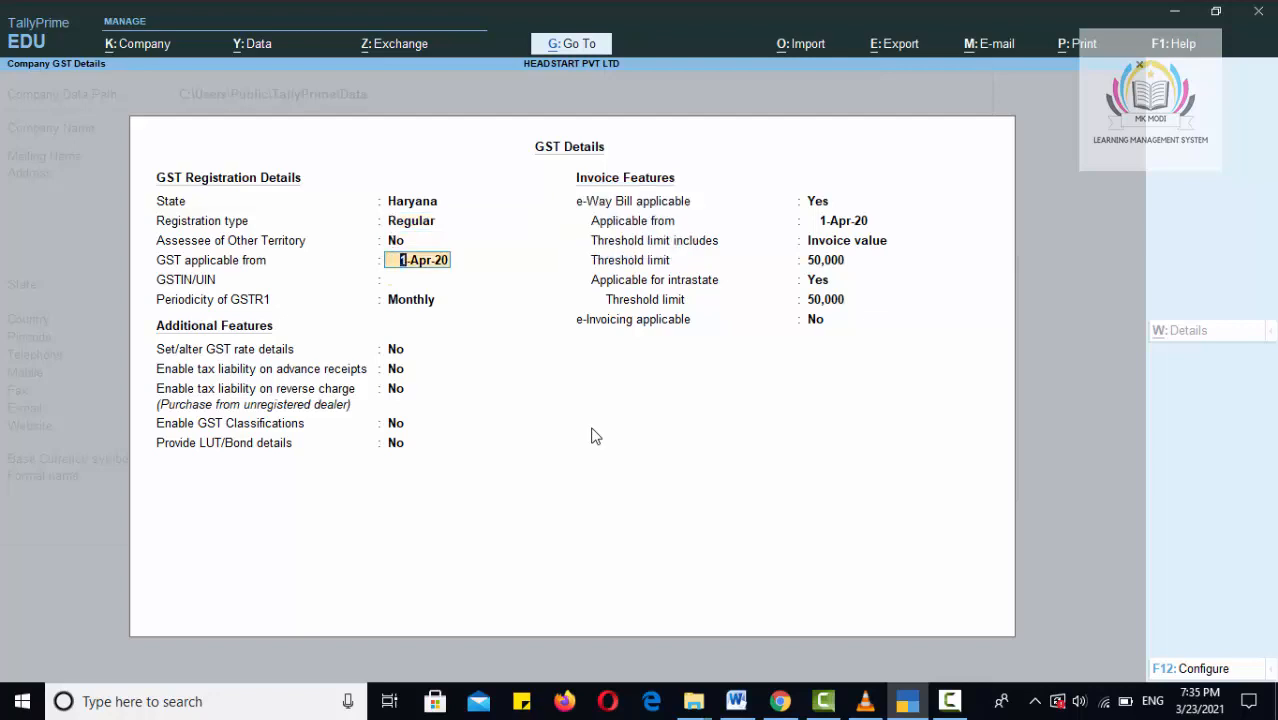
key("Return")
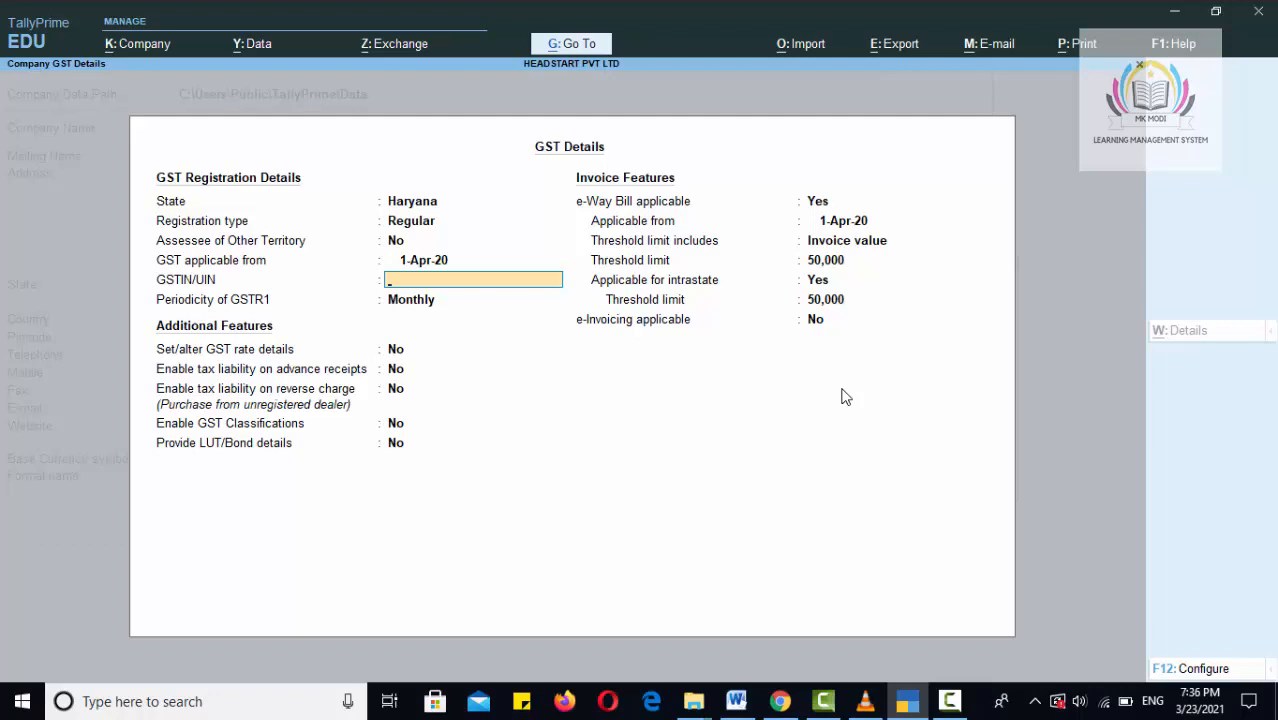
Enter the company's GSTIN/UIN and dismiss the verification warning.
type("06")
type("ABCDE1234")
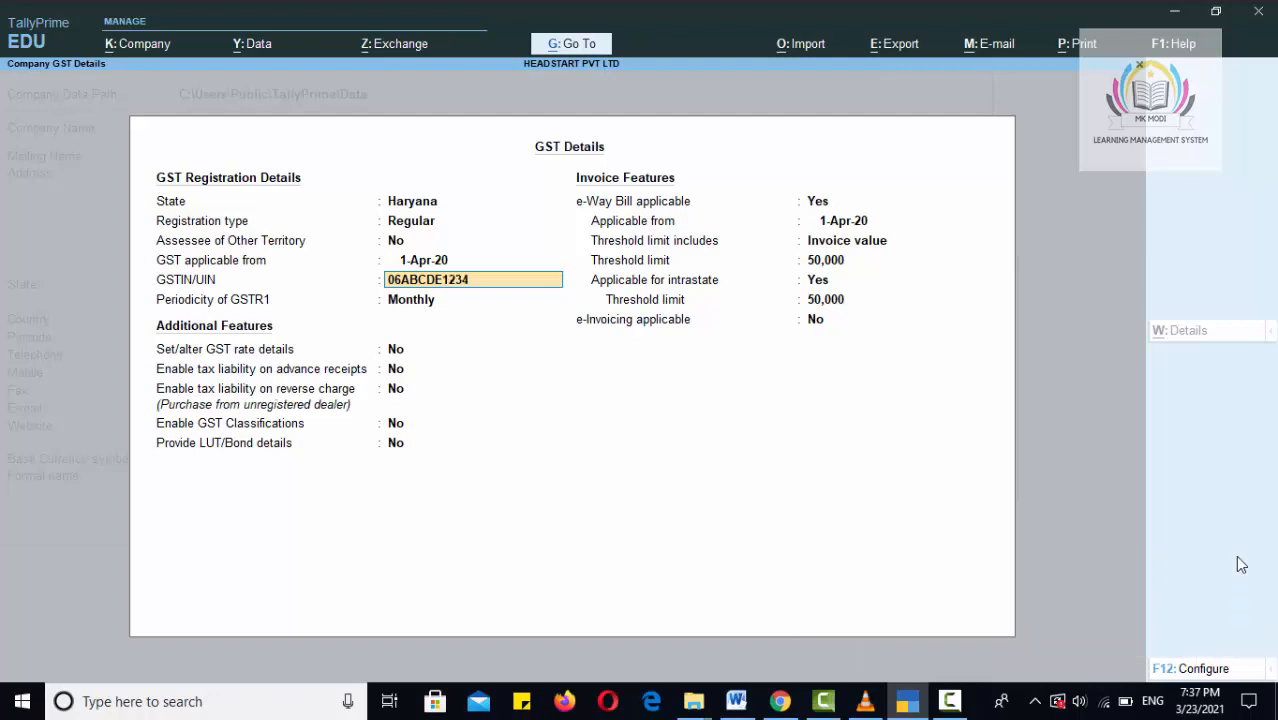
type("F")
type("3")
type("Z4")
key("Return")
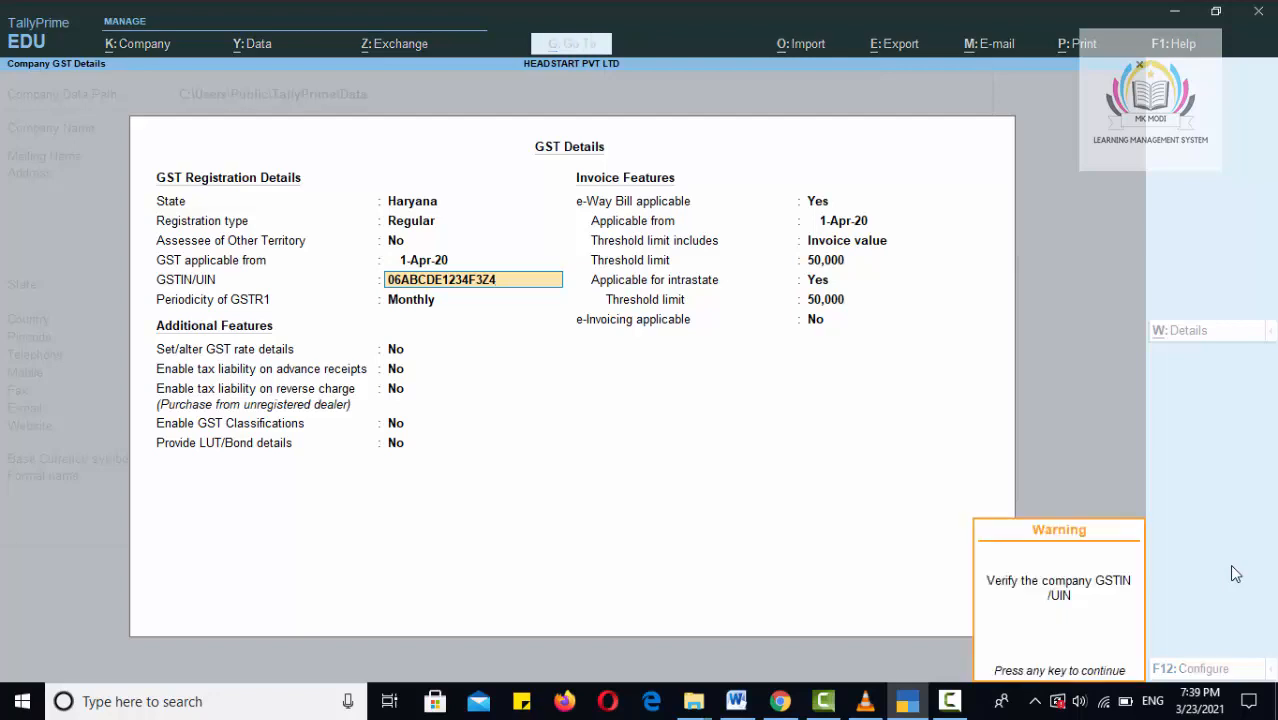
key("Return")
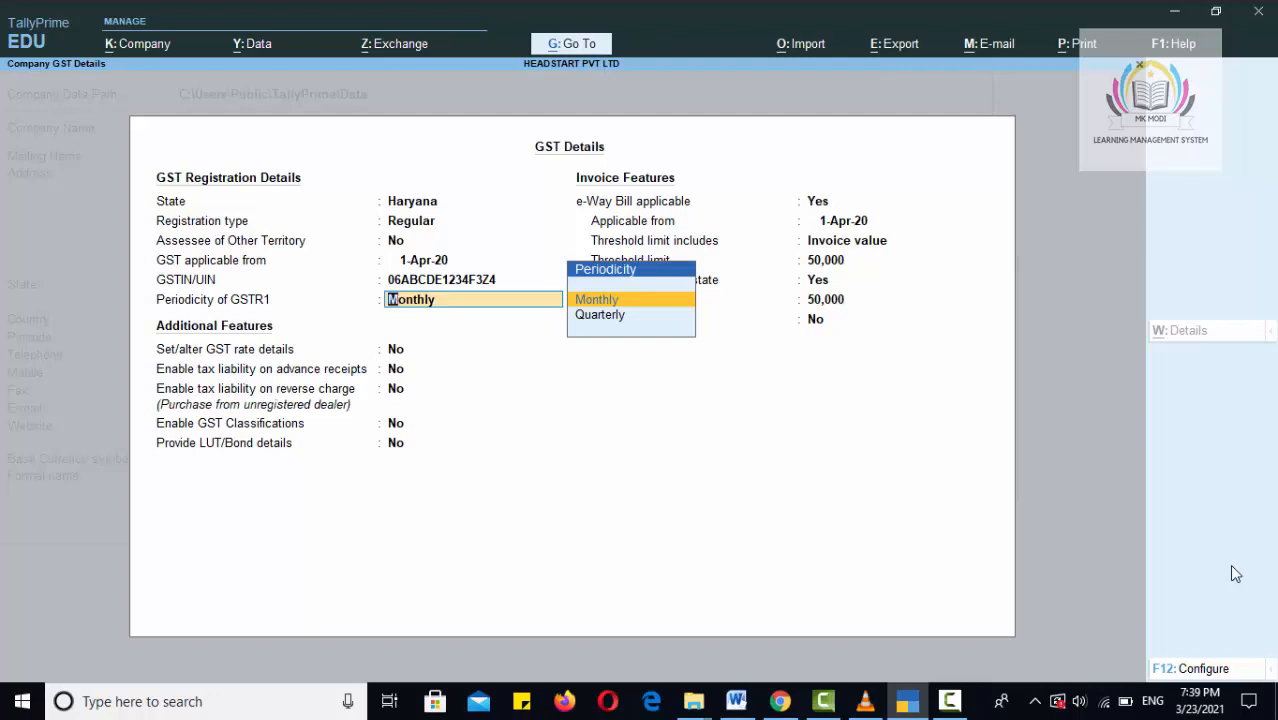
Keep Monthly GSTR1 periodicity, GST rate details No and default e-Way Bill settings, then save.
key("Return")
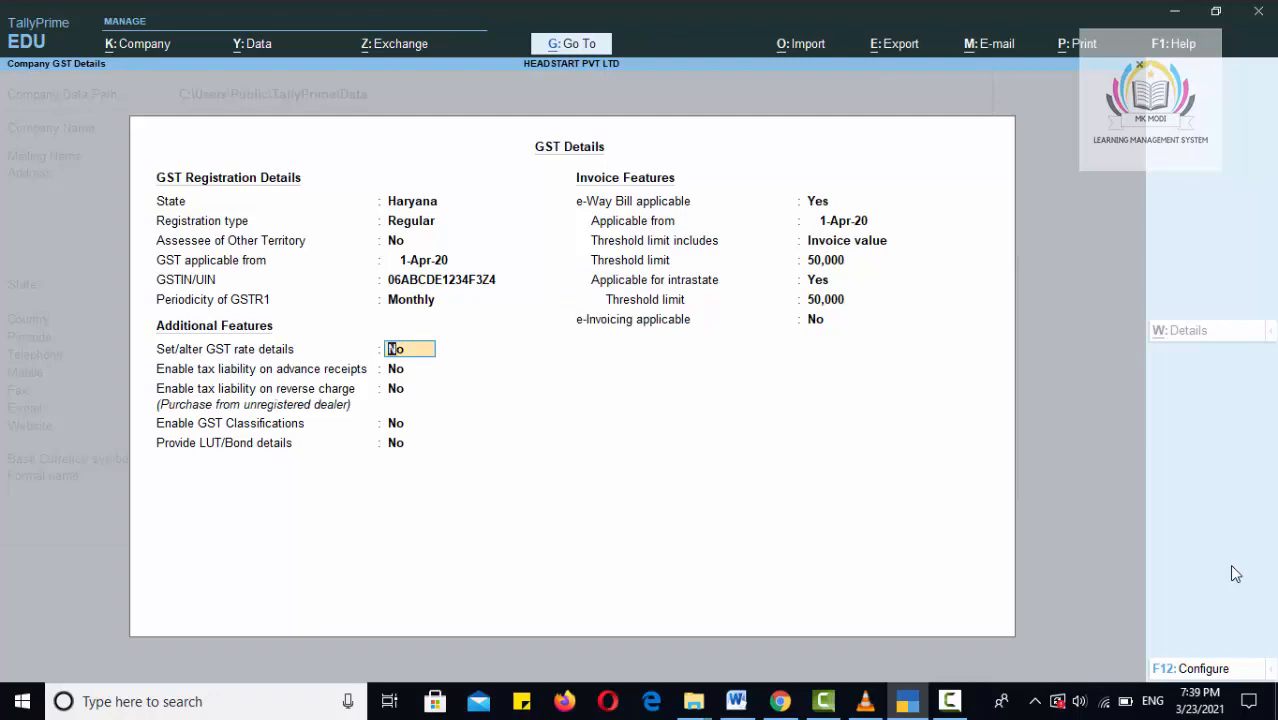
key("Return")
key("Return")
key("Return")
key("Return")
key("Return")
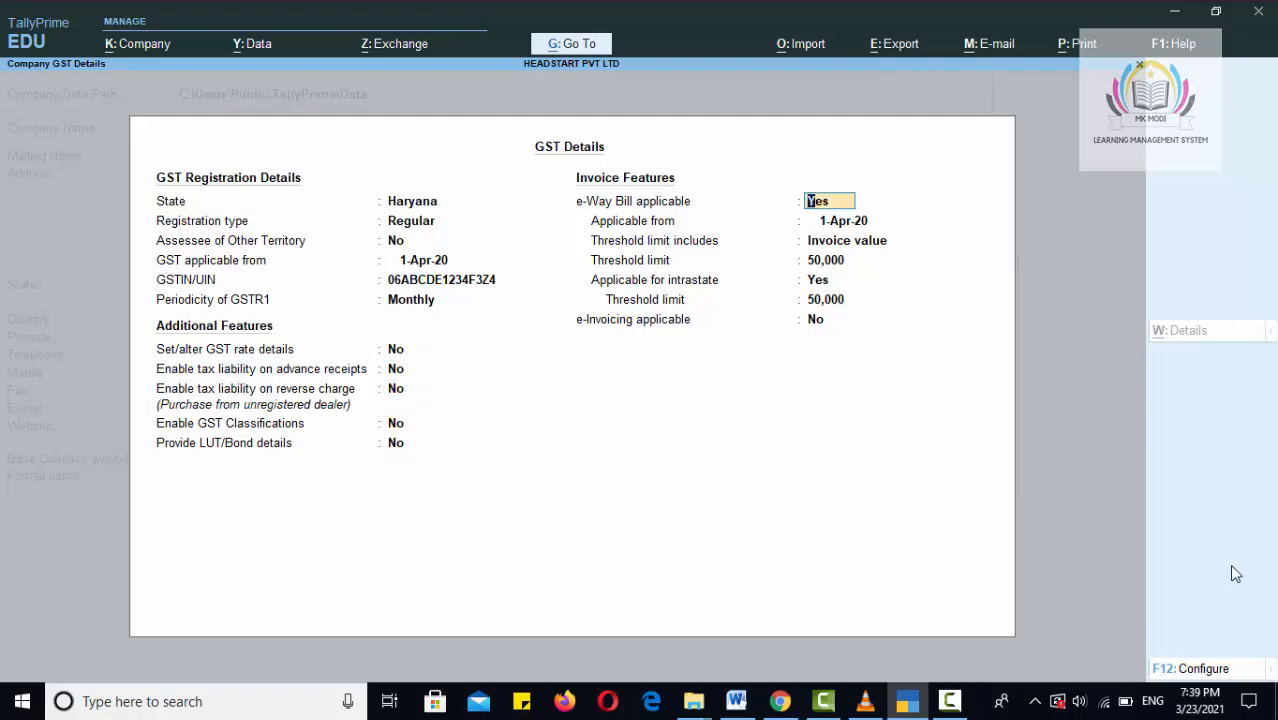
key("Return")
key("Return")
key("Return")
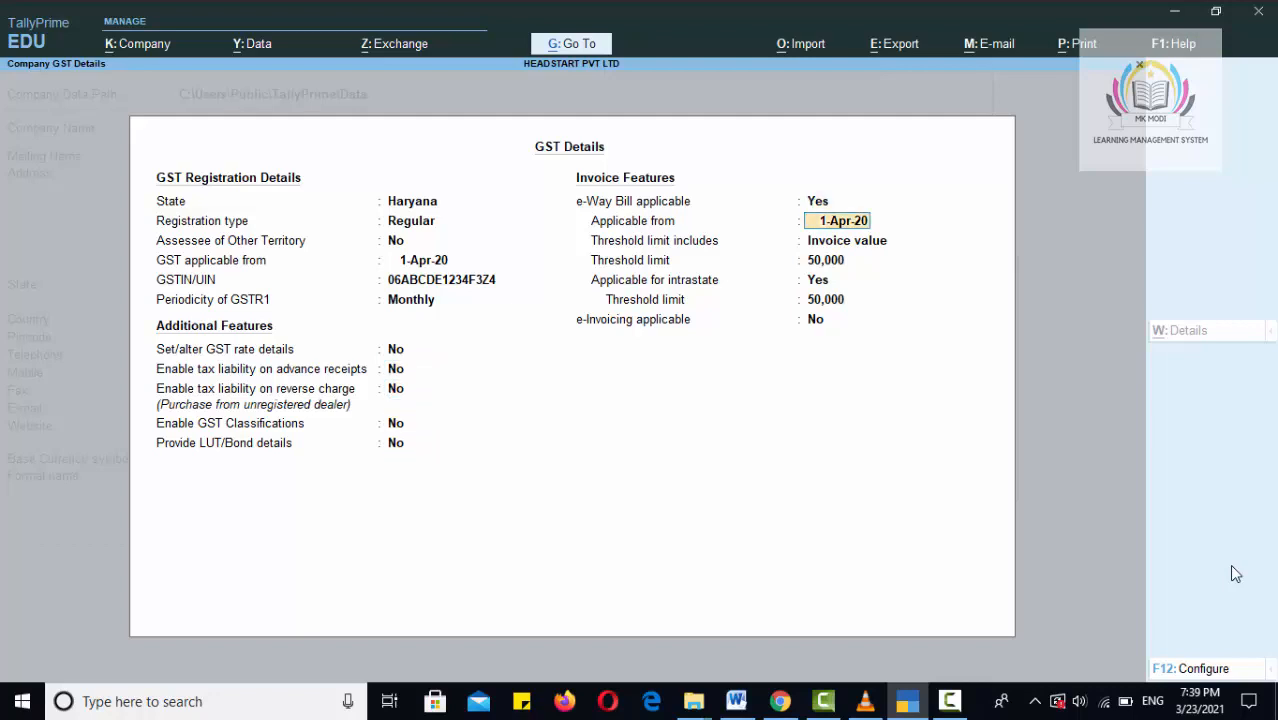
key("Return")
key("Return")
key("Return")
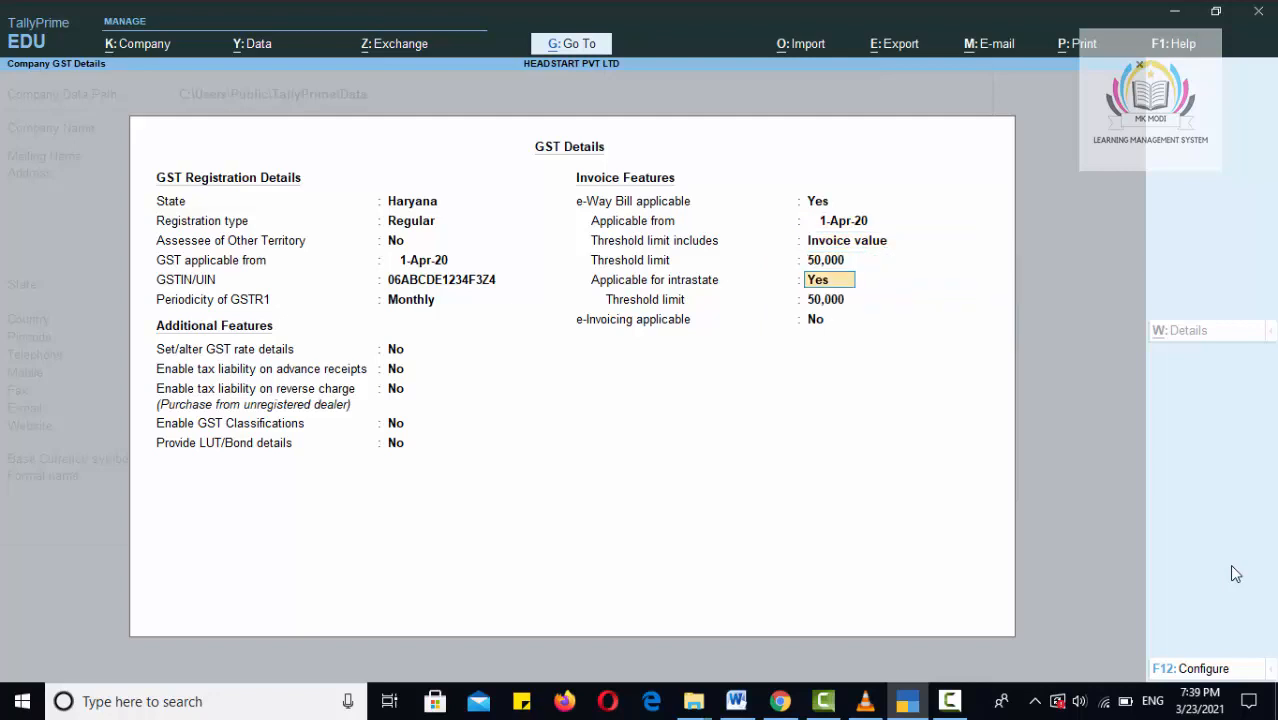
key("Return")
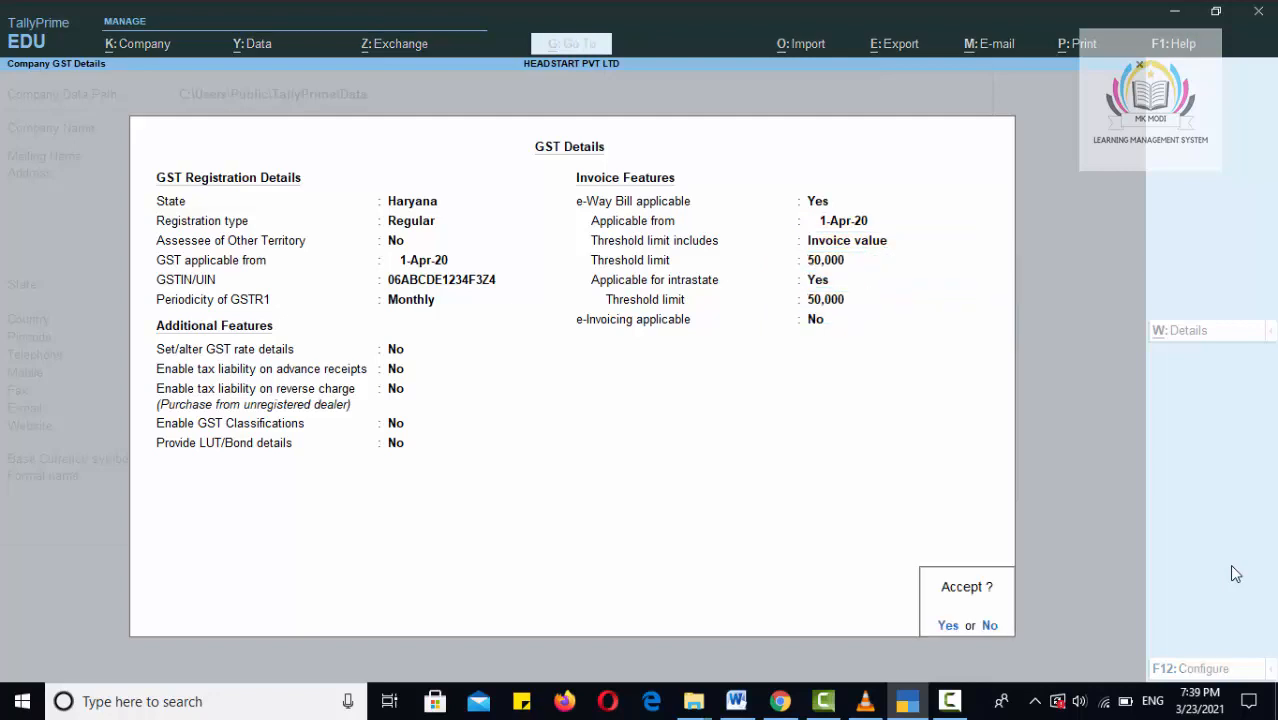
key("Return")
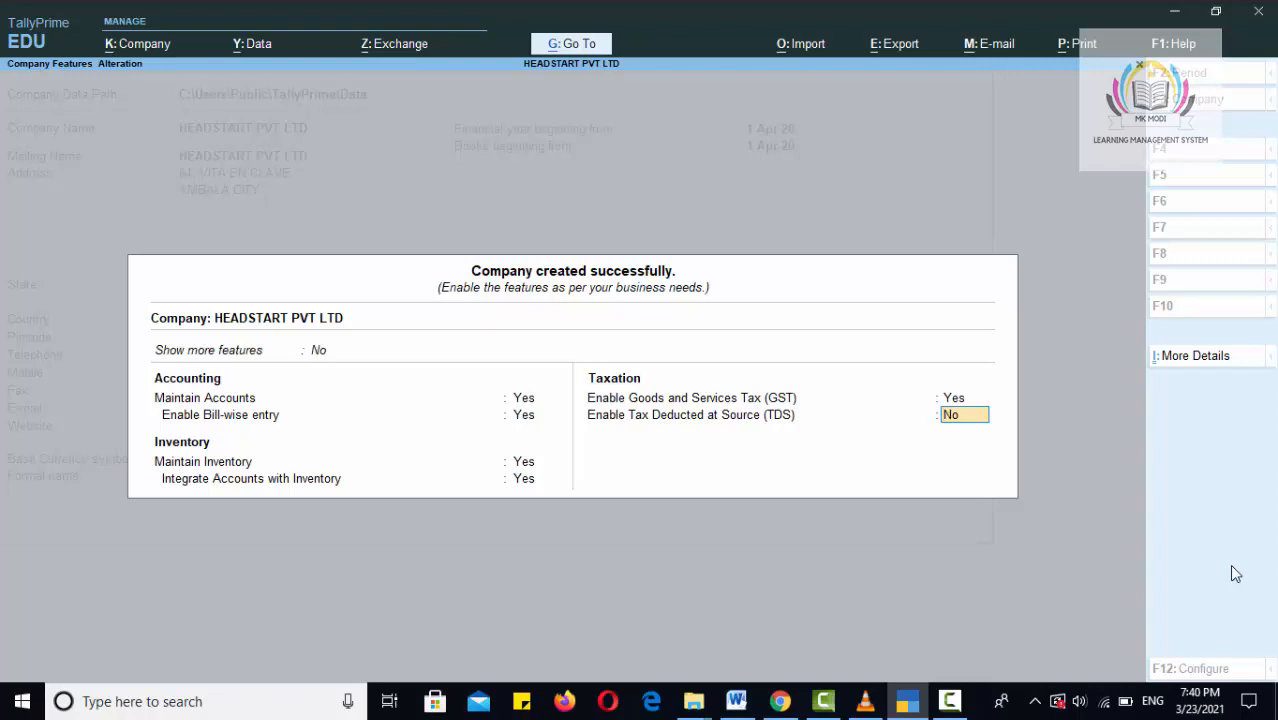
Leave Enable TDS set to No and accept the company features to reach HEADSTART PVT LTD's Gateway of Tally.
key("Return")
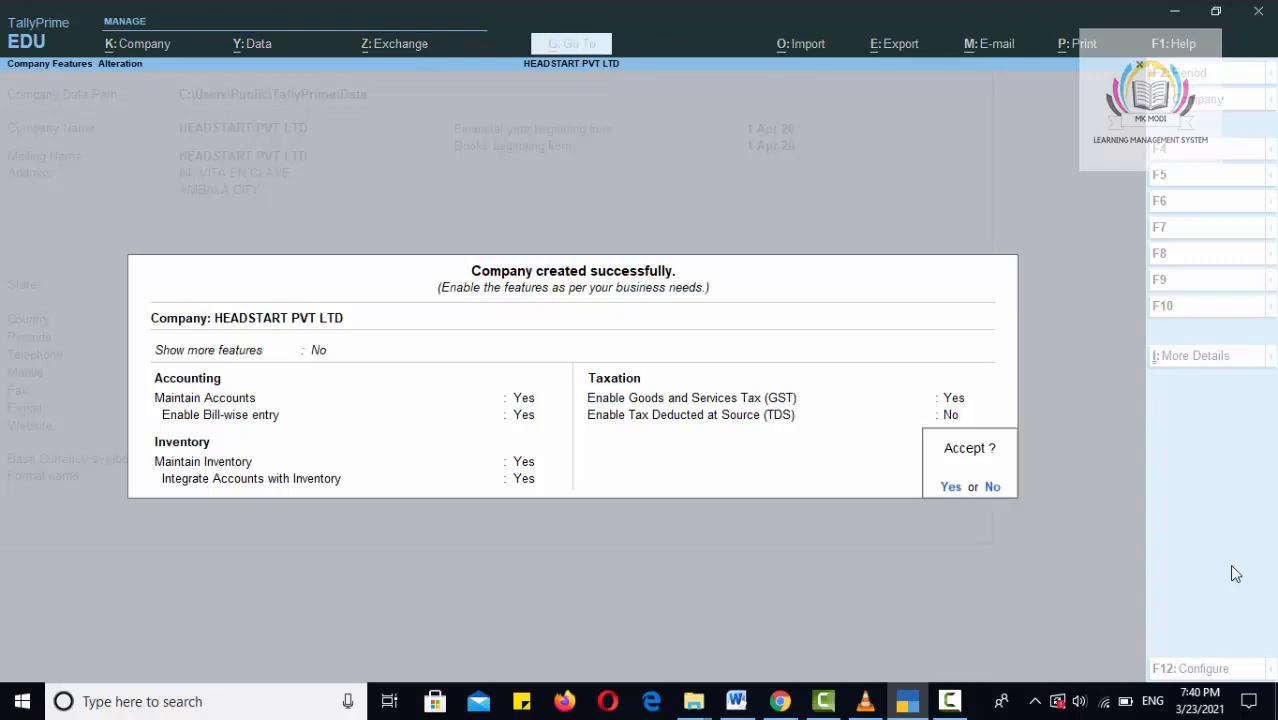
left_click(951, 487)
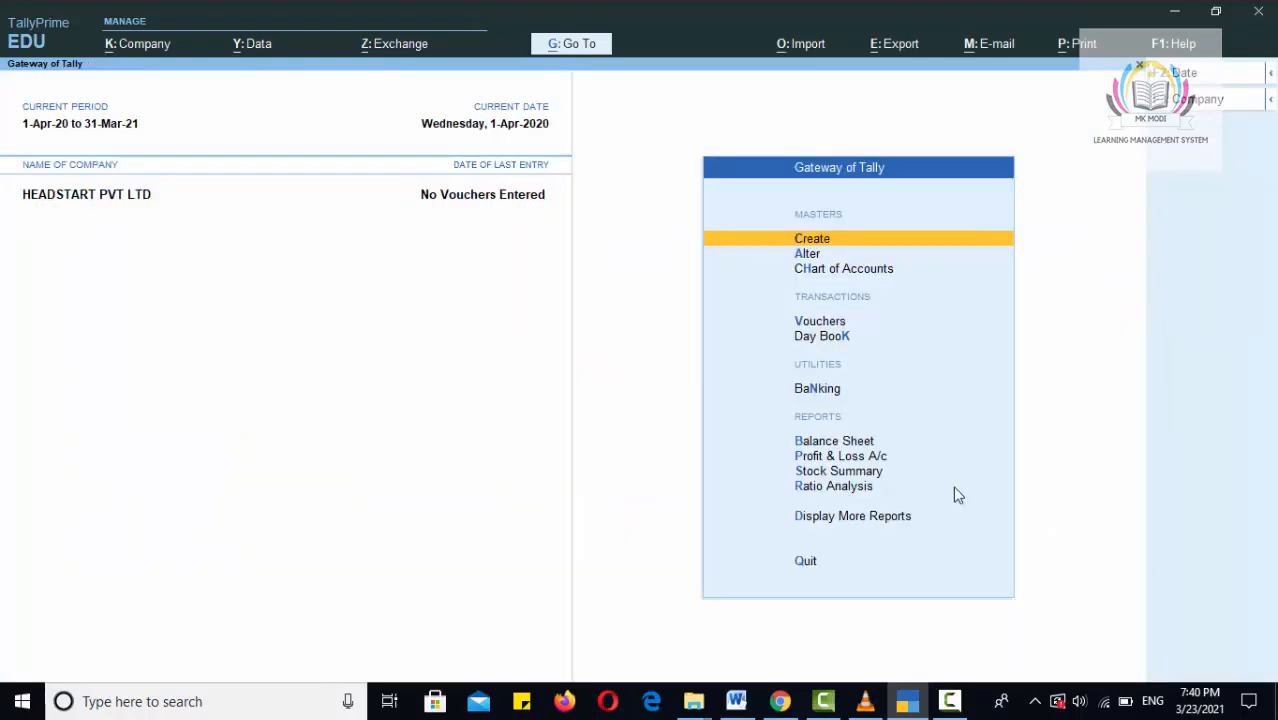